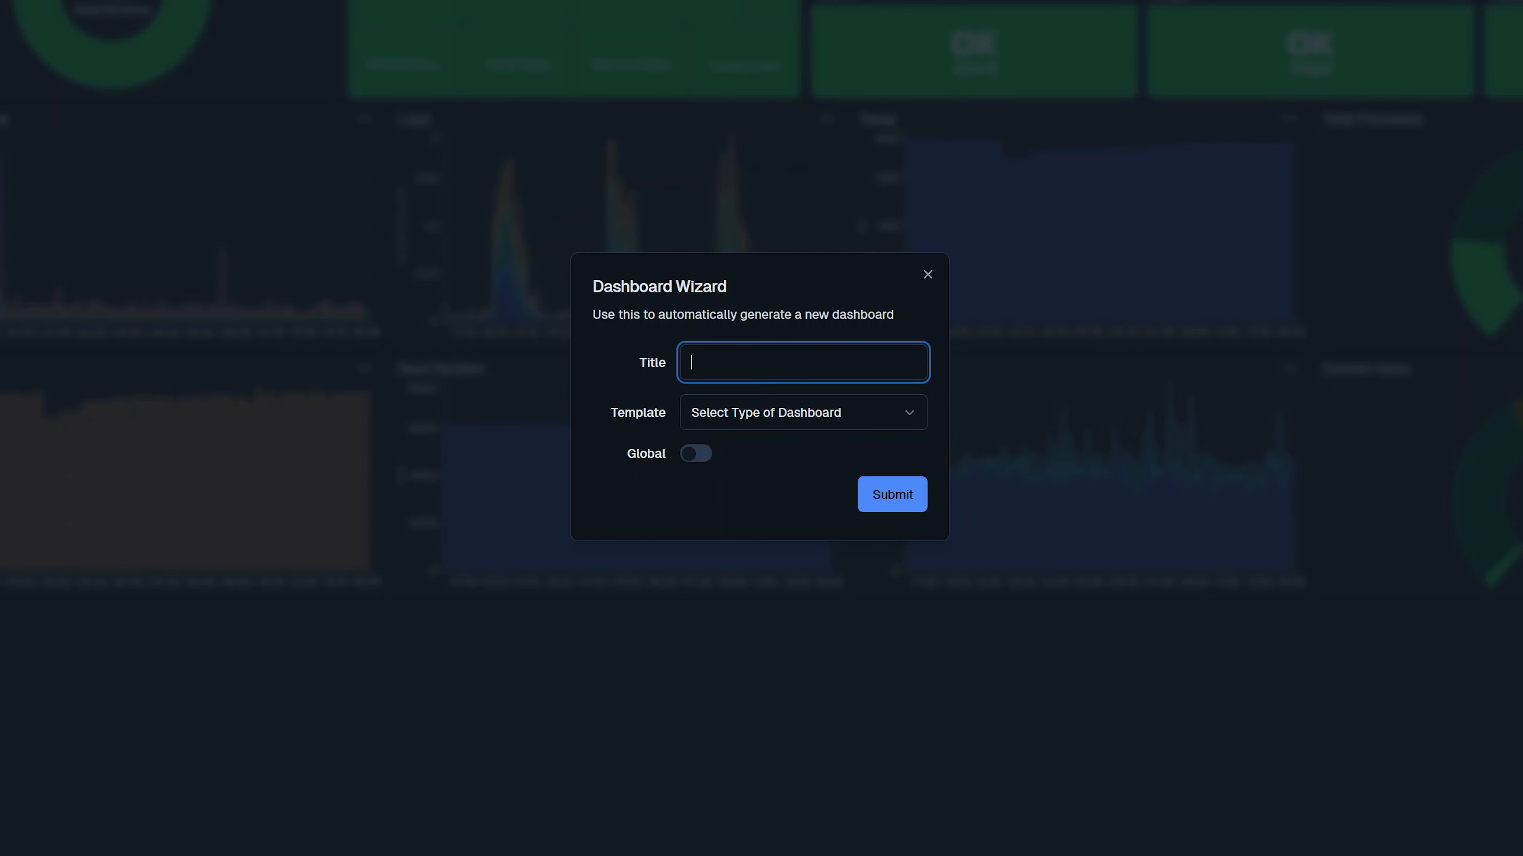
Step: Generate a dashboard titled "Awesome New Dashboard" with the wizard, using the Specific Host template and the Desktop host
type("Aw")
key("Down")
key("Return")
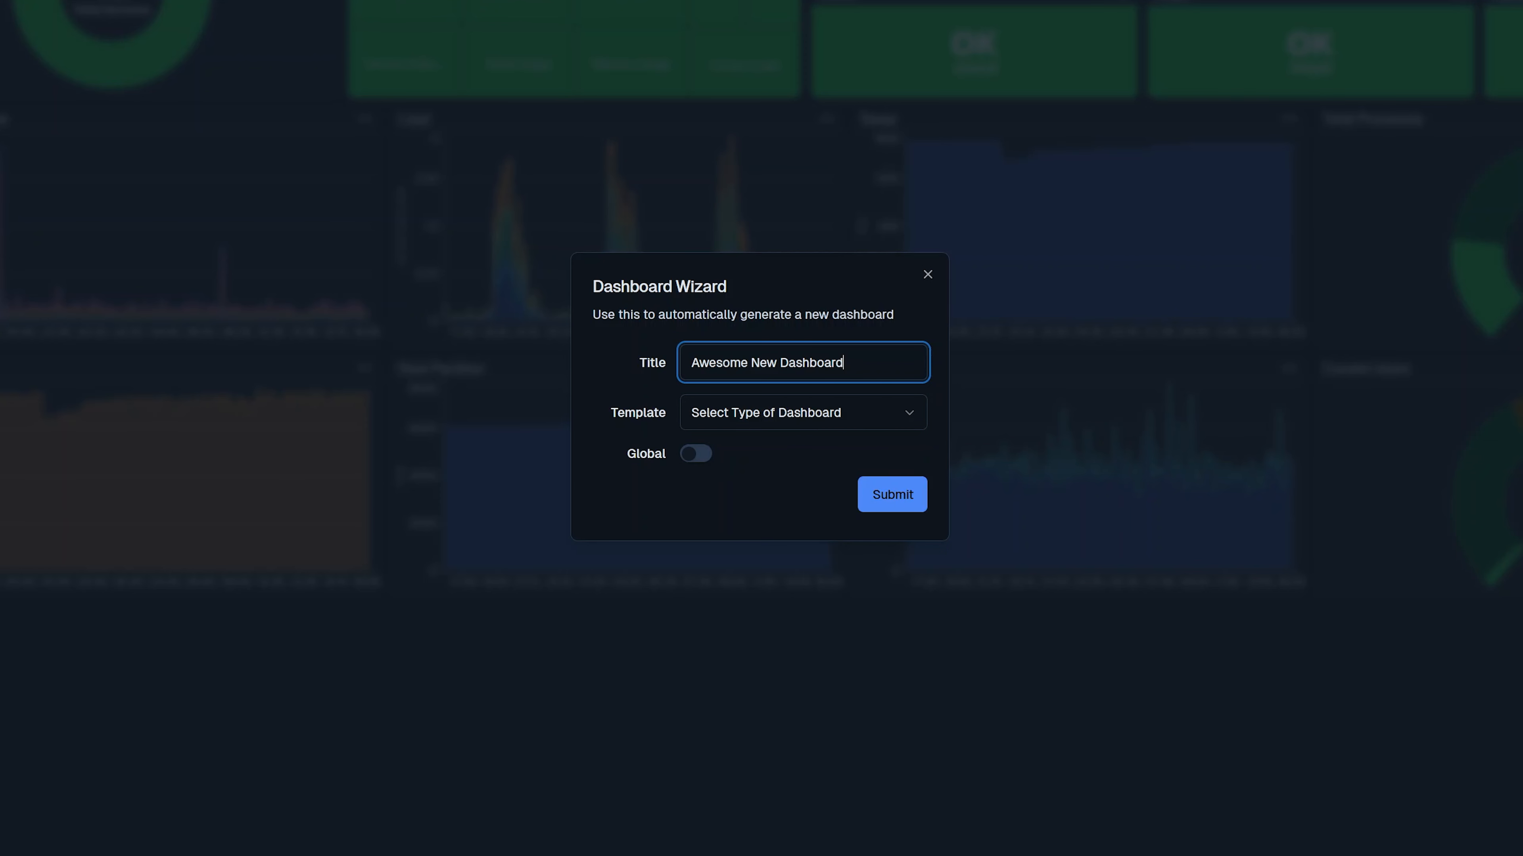
left_click(731, 424)
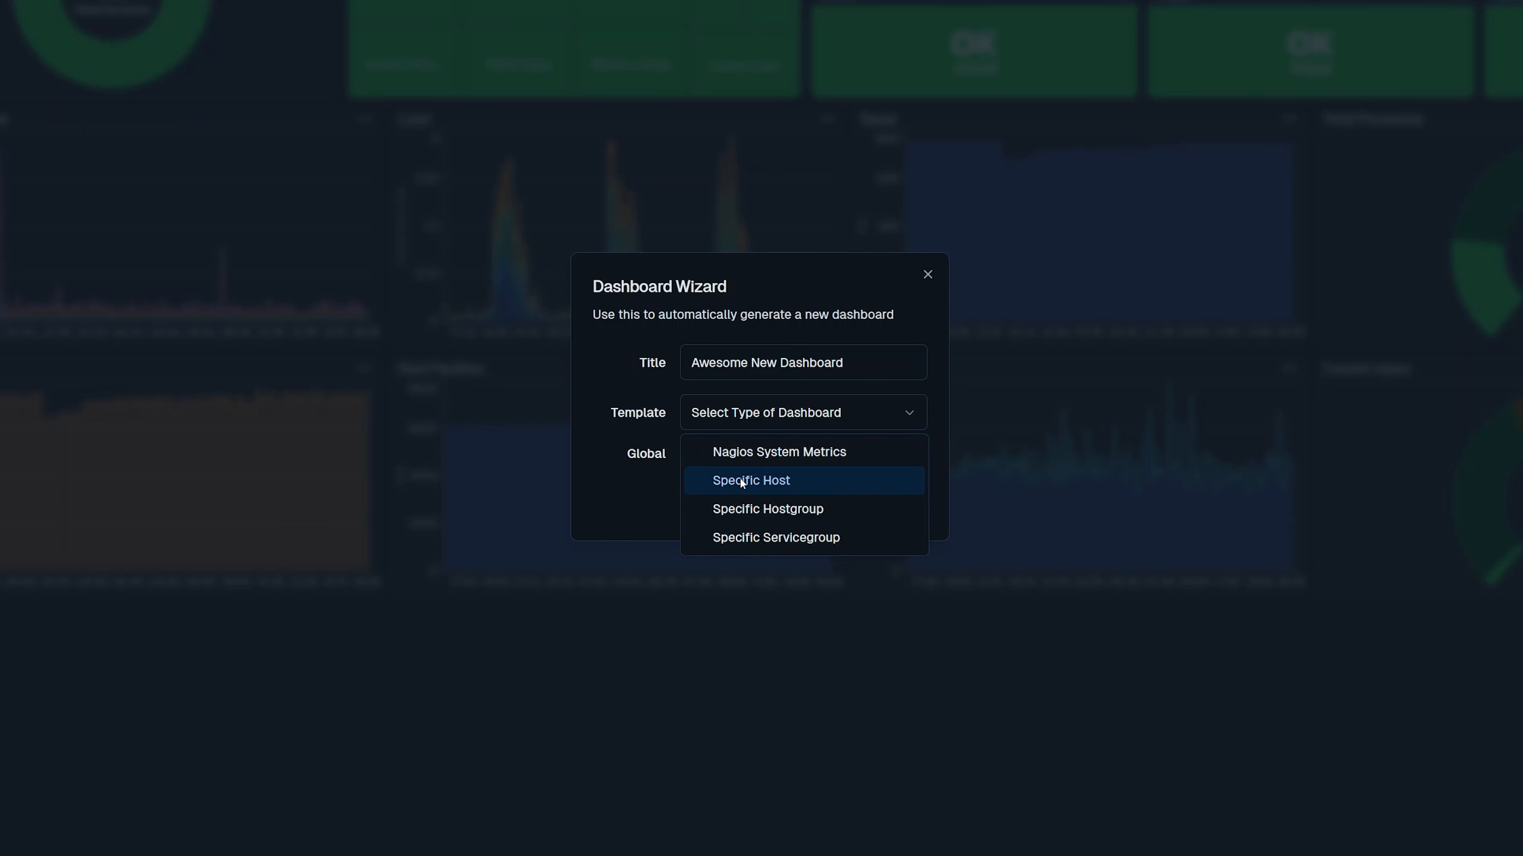
left_click(741, 483)
left_click(739, 440)
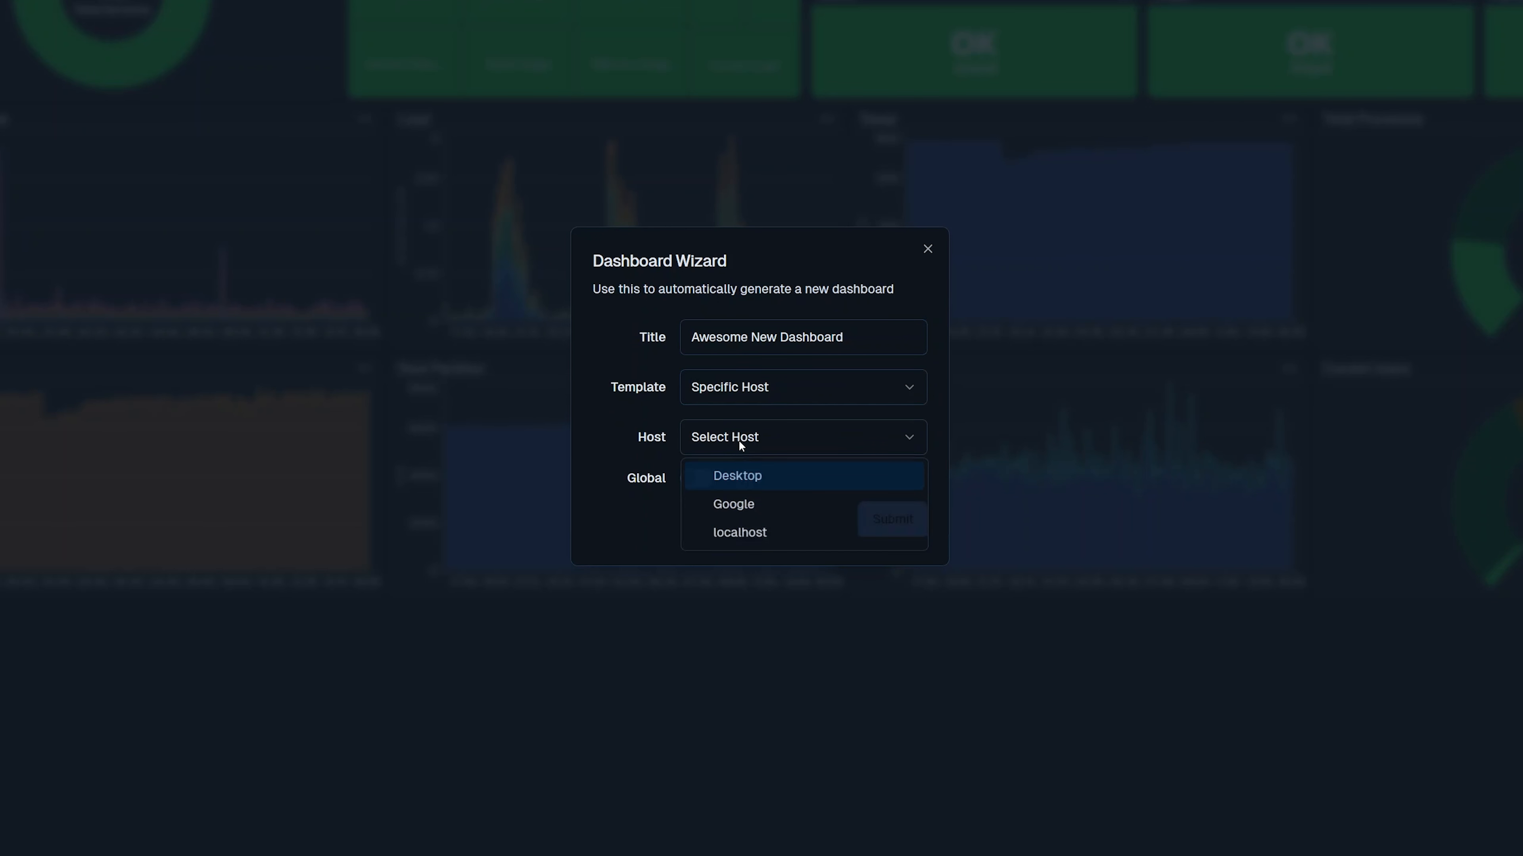
left_click(739, 478)
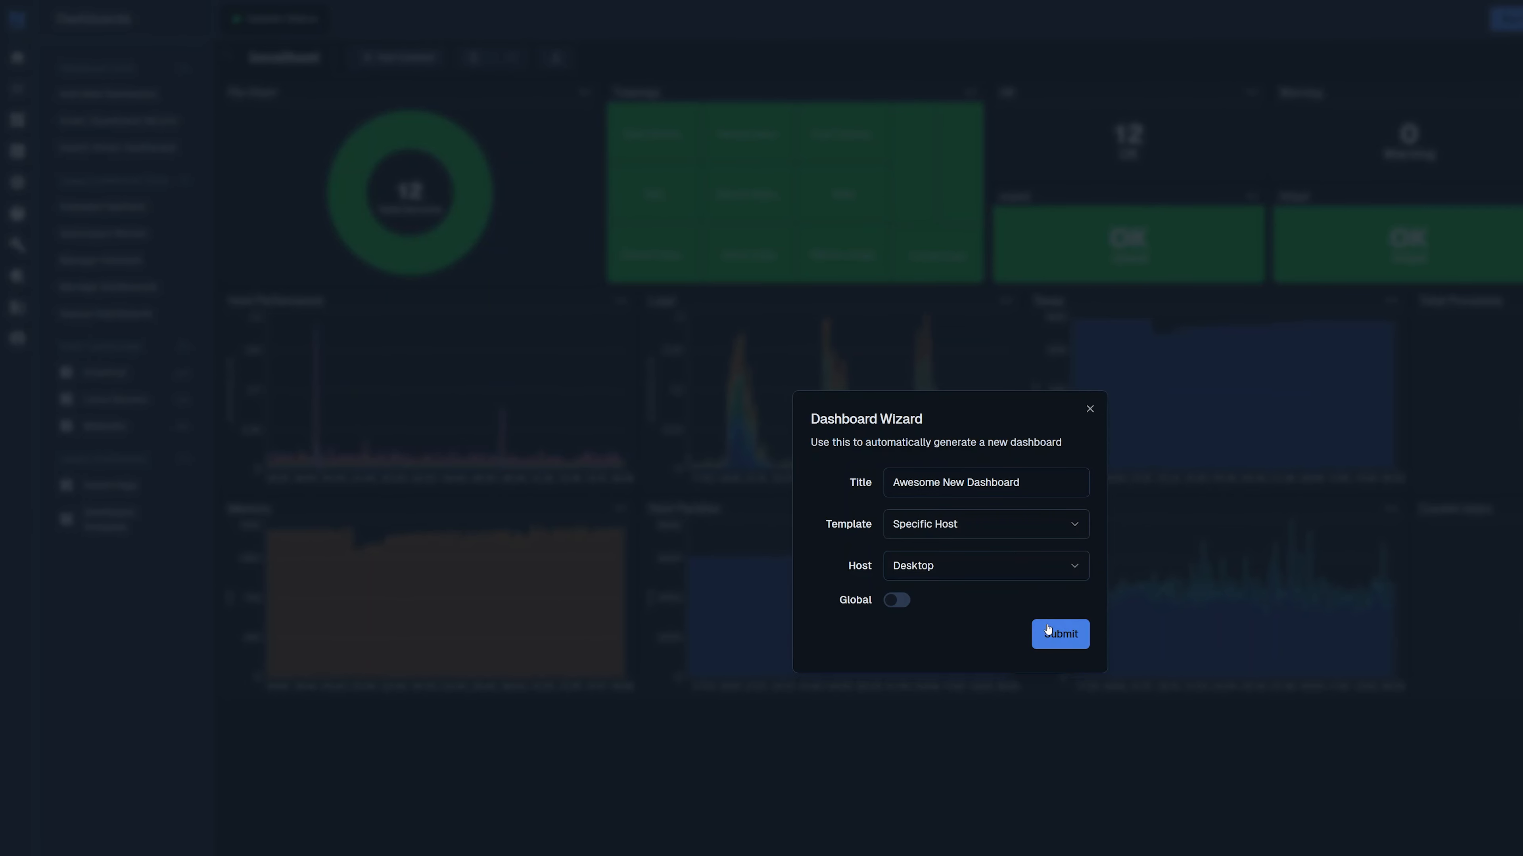
left_click(1048, 630)
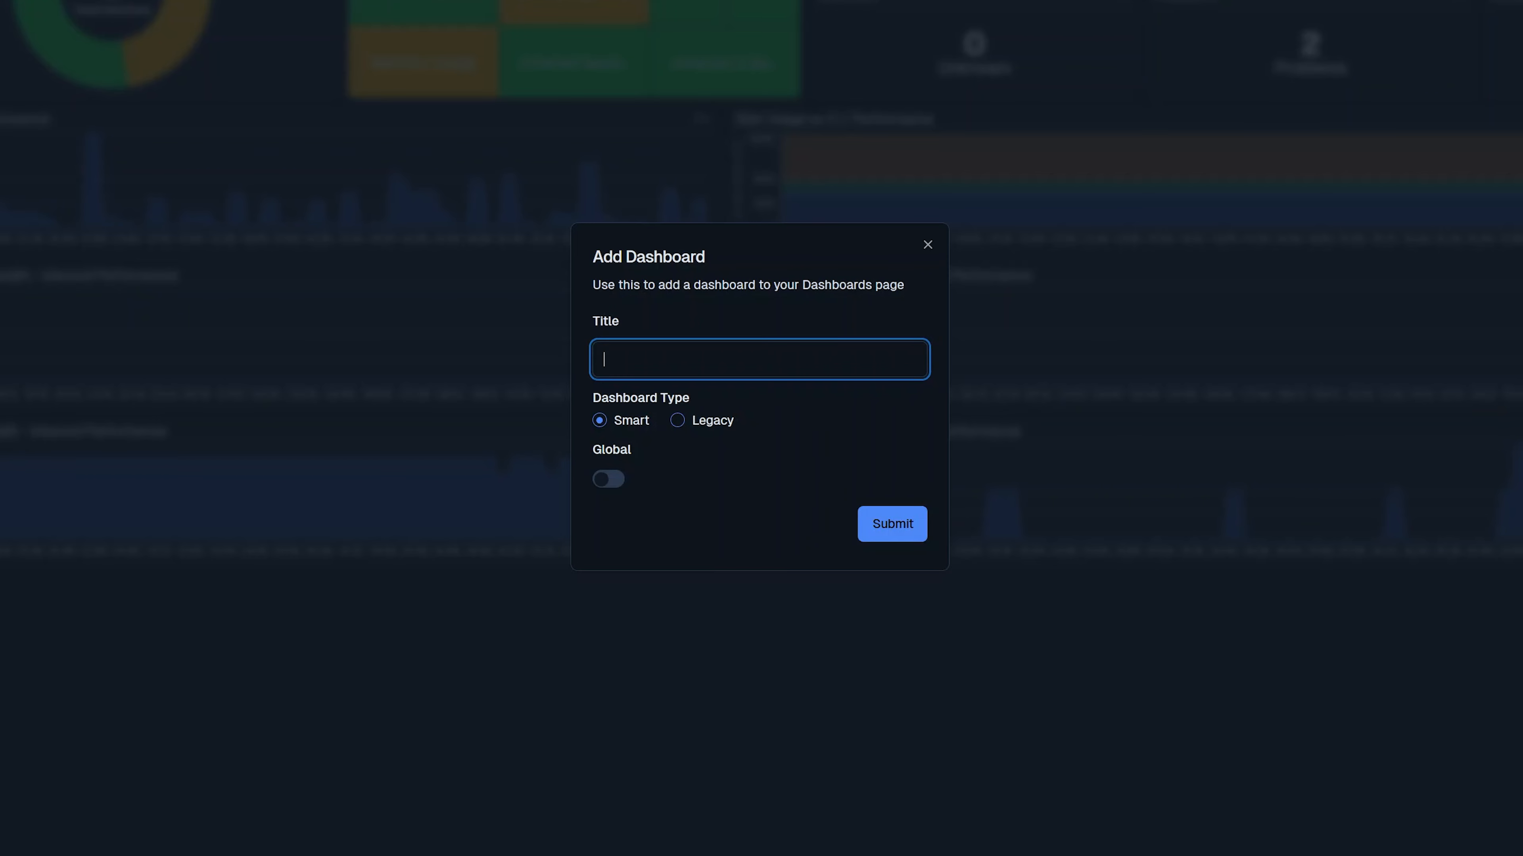
Step: Add a smart dashboard titled "Awesomer New Dashboard" and open it
type("Awe")
key("Down")
key("Return")
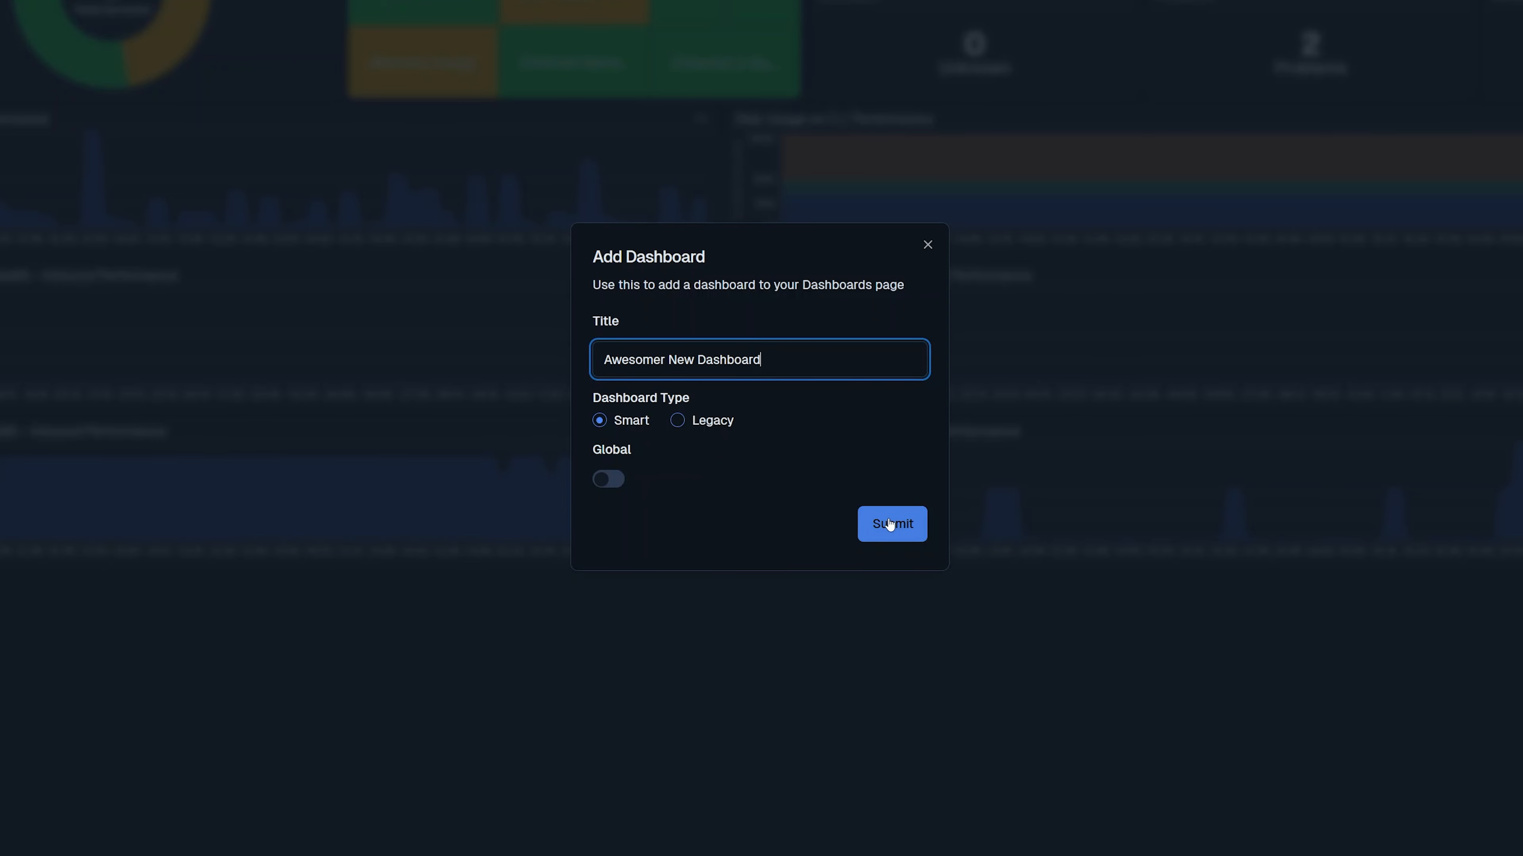
left_click(890, 524)
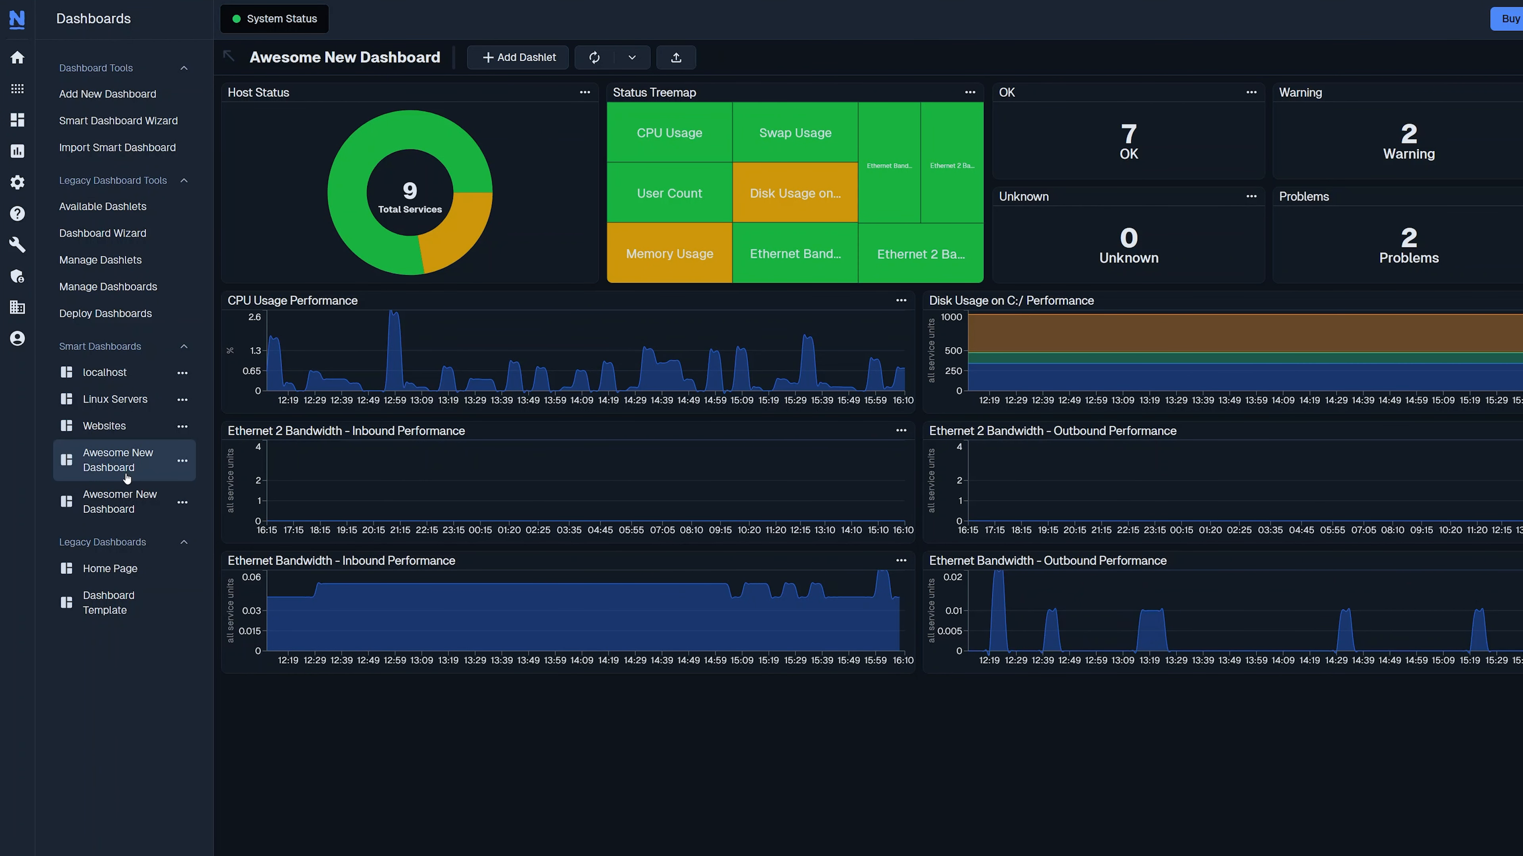
left_click(121, 496)
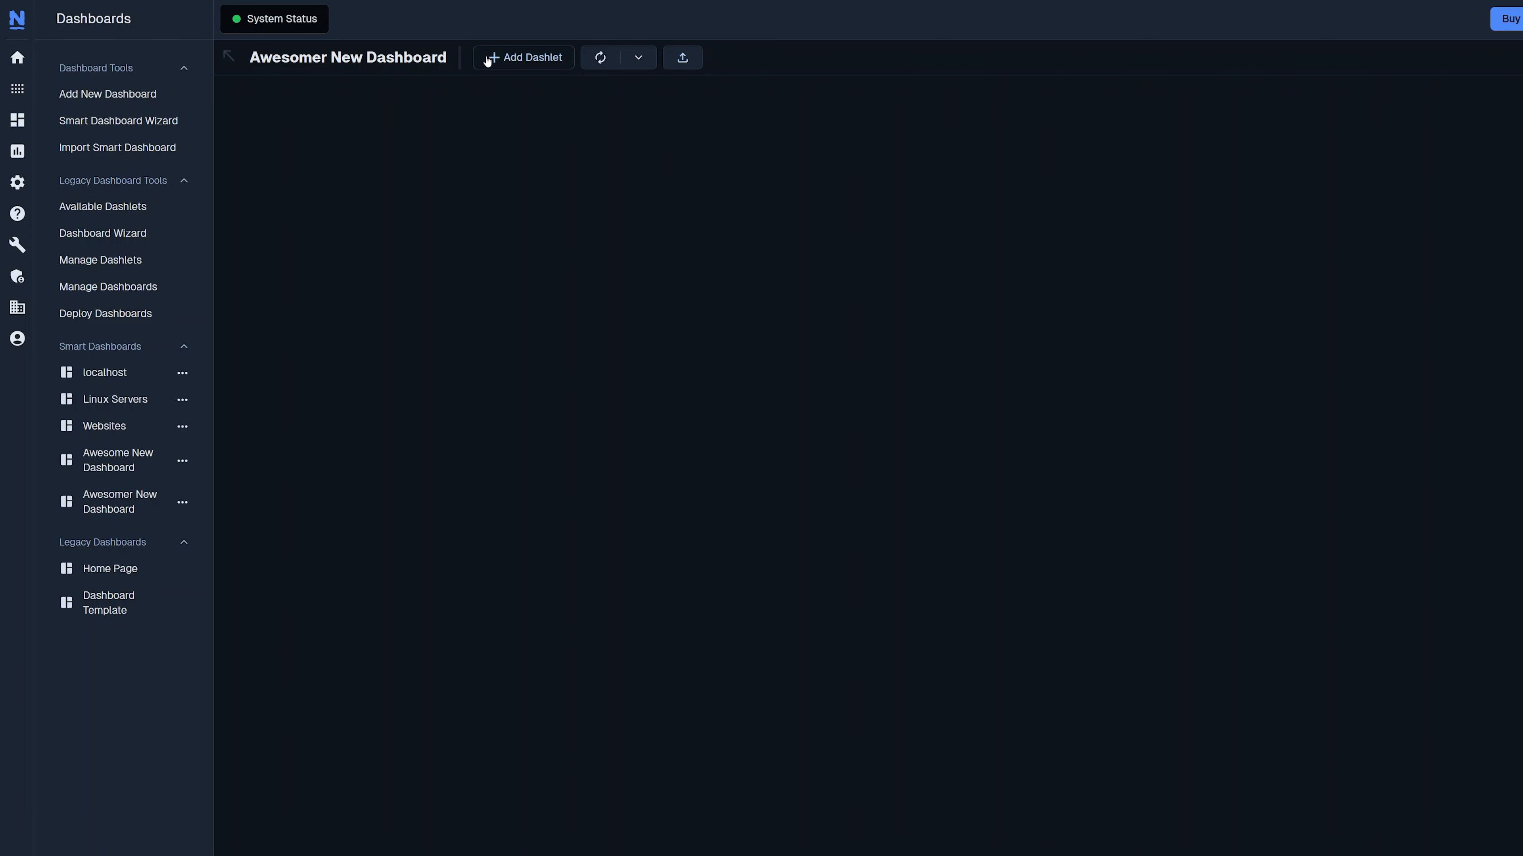
Step: Start a new Graph dashlet on the empty dashboard and name it "Memory Usage"
left_click(53, 58)
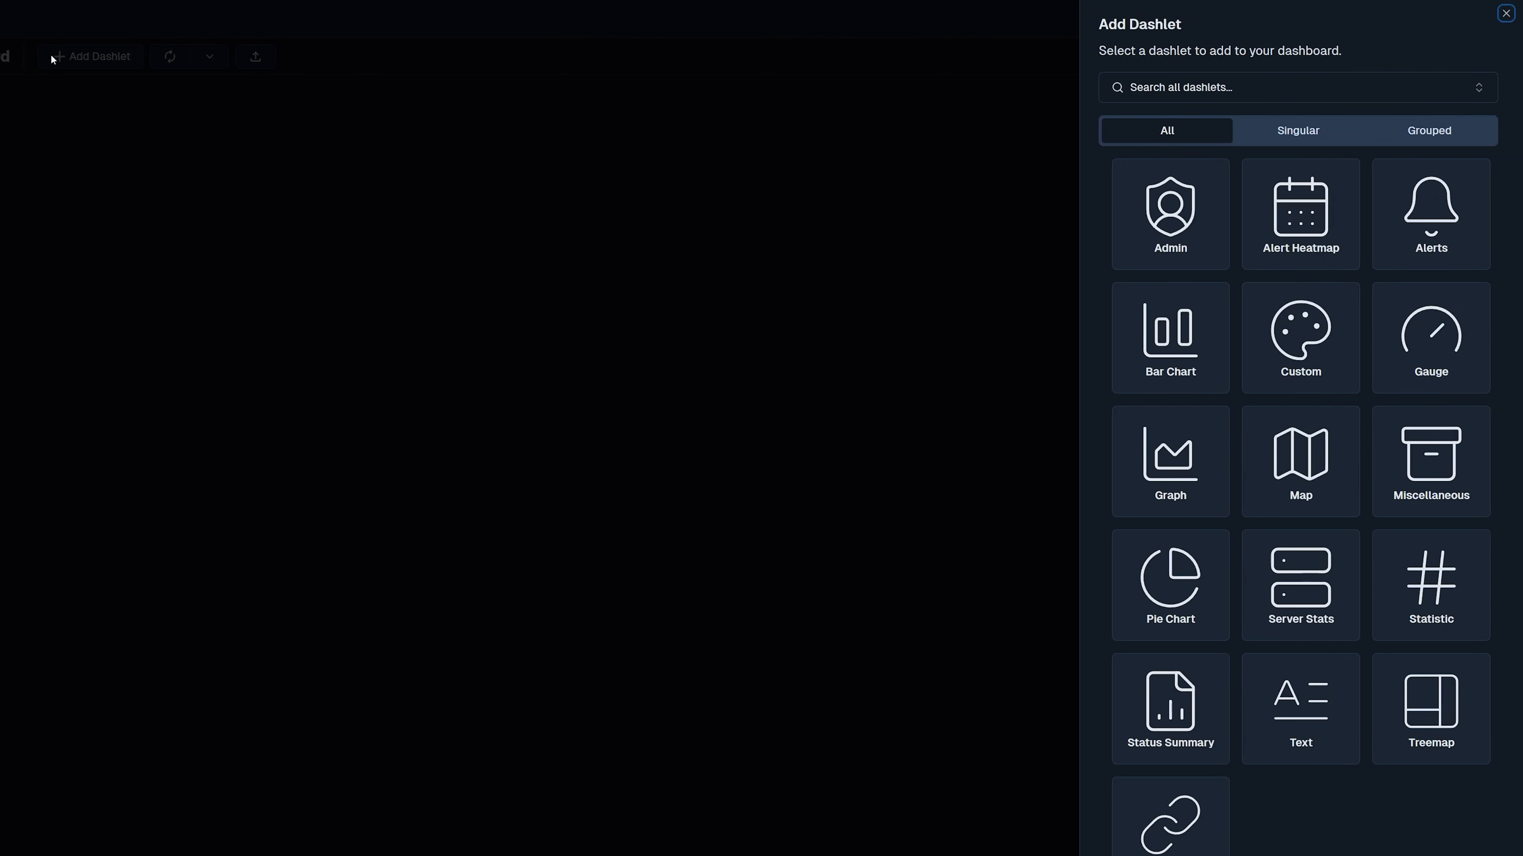
left_click(1158, 462)
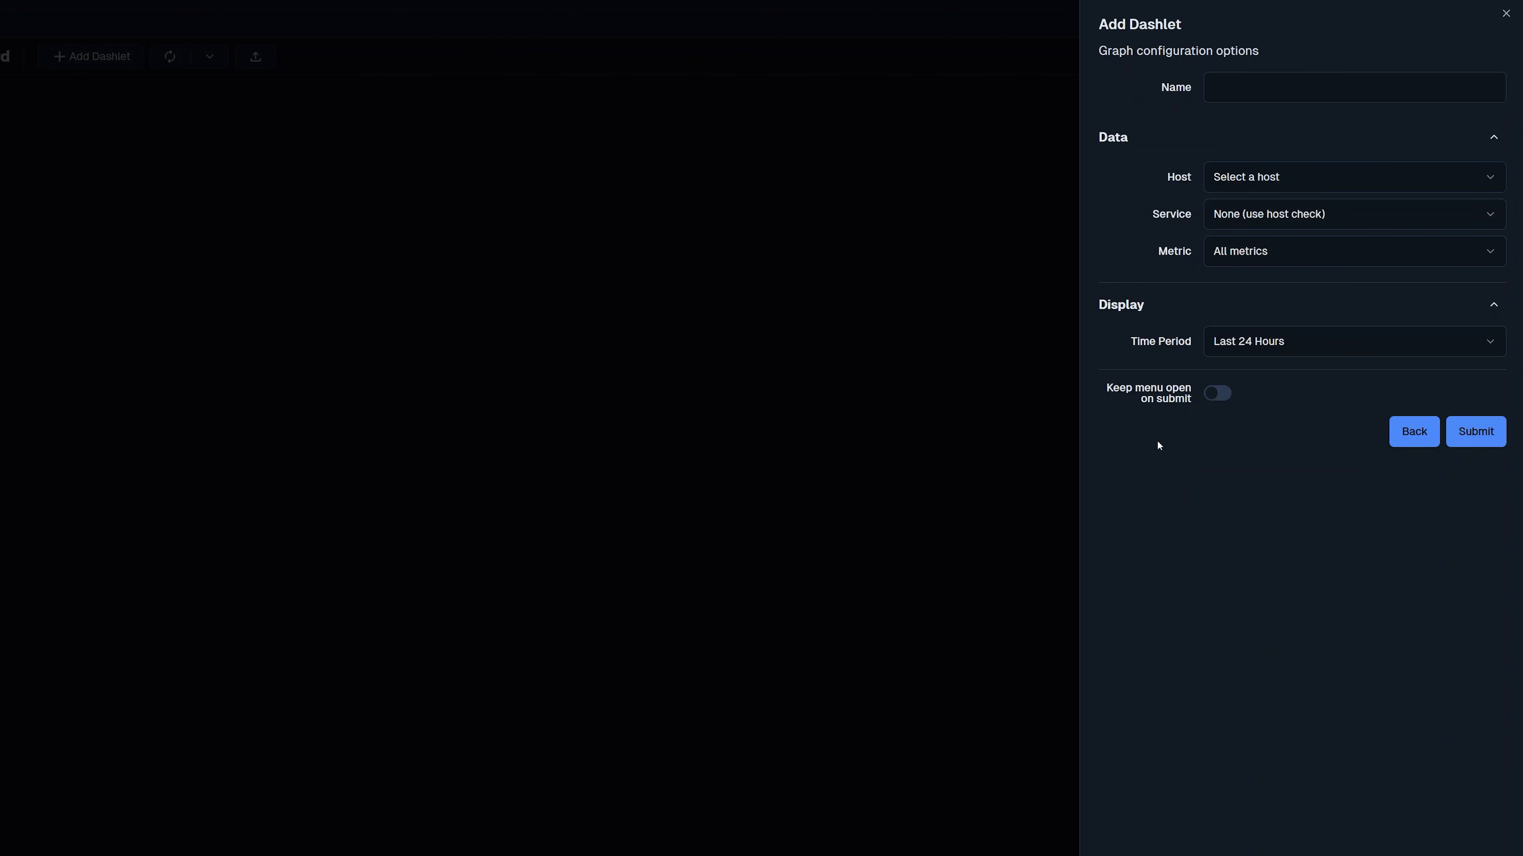
left_click(1217, 91)
type("y Us")
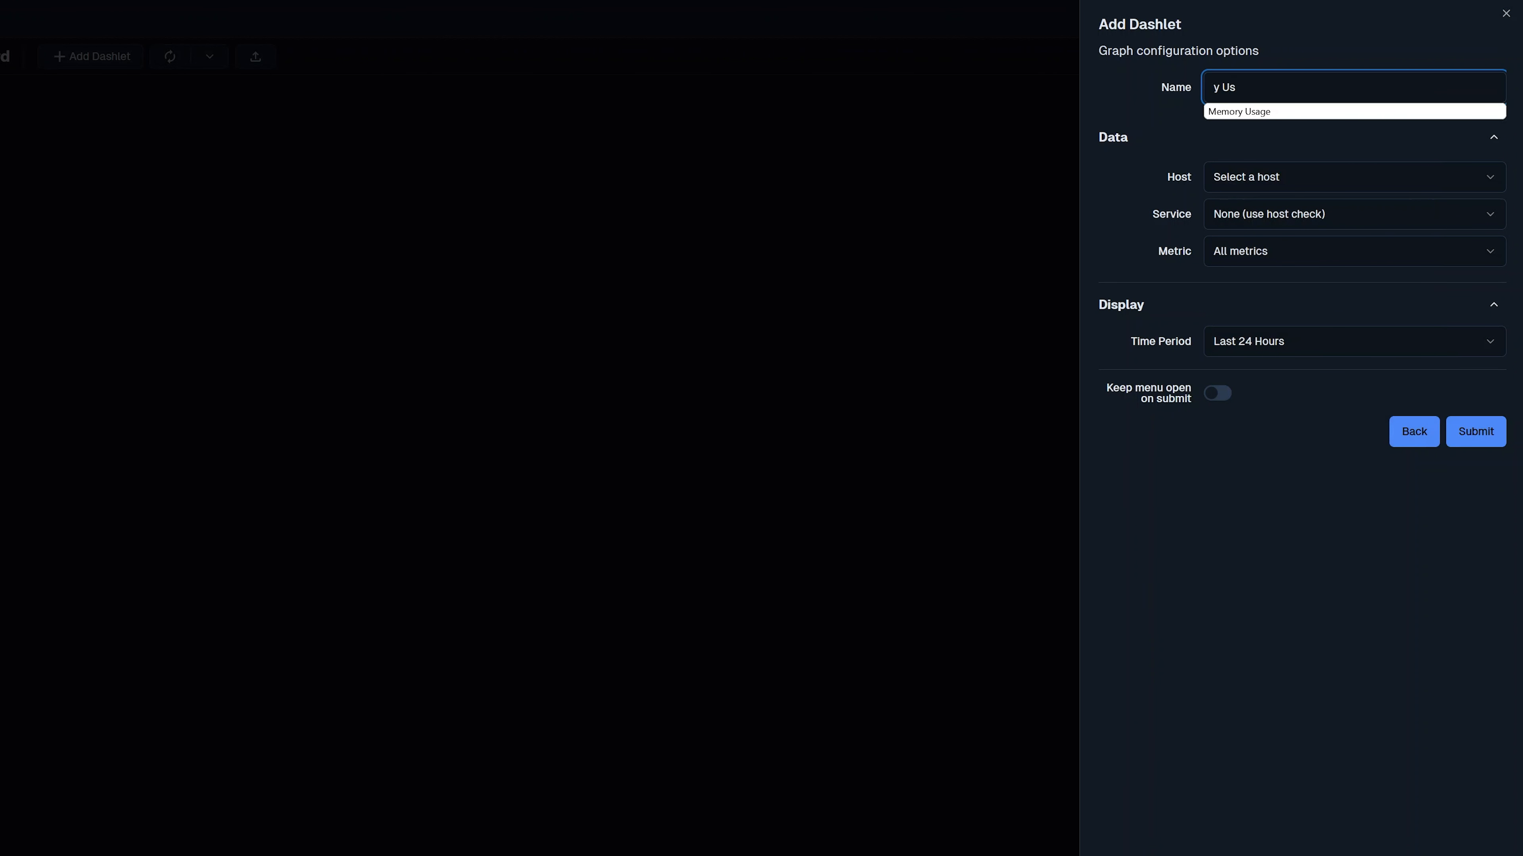
left_click(1235, 111)
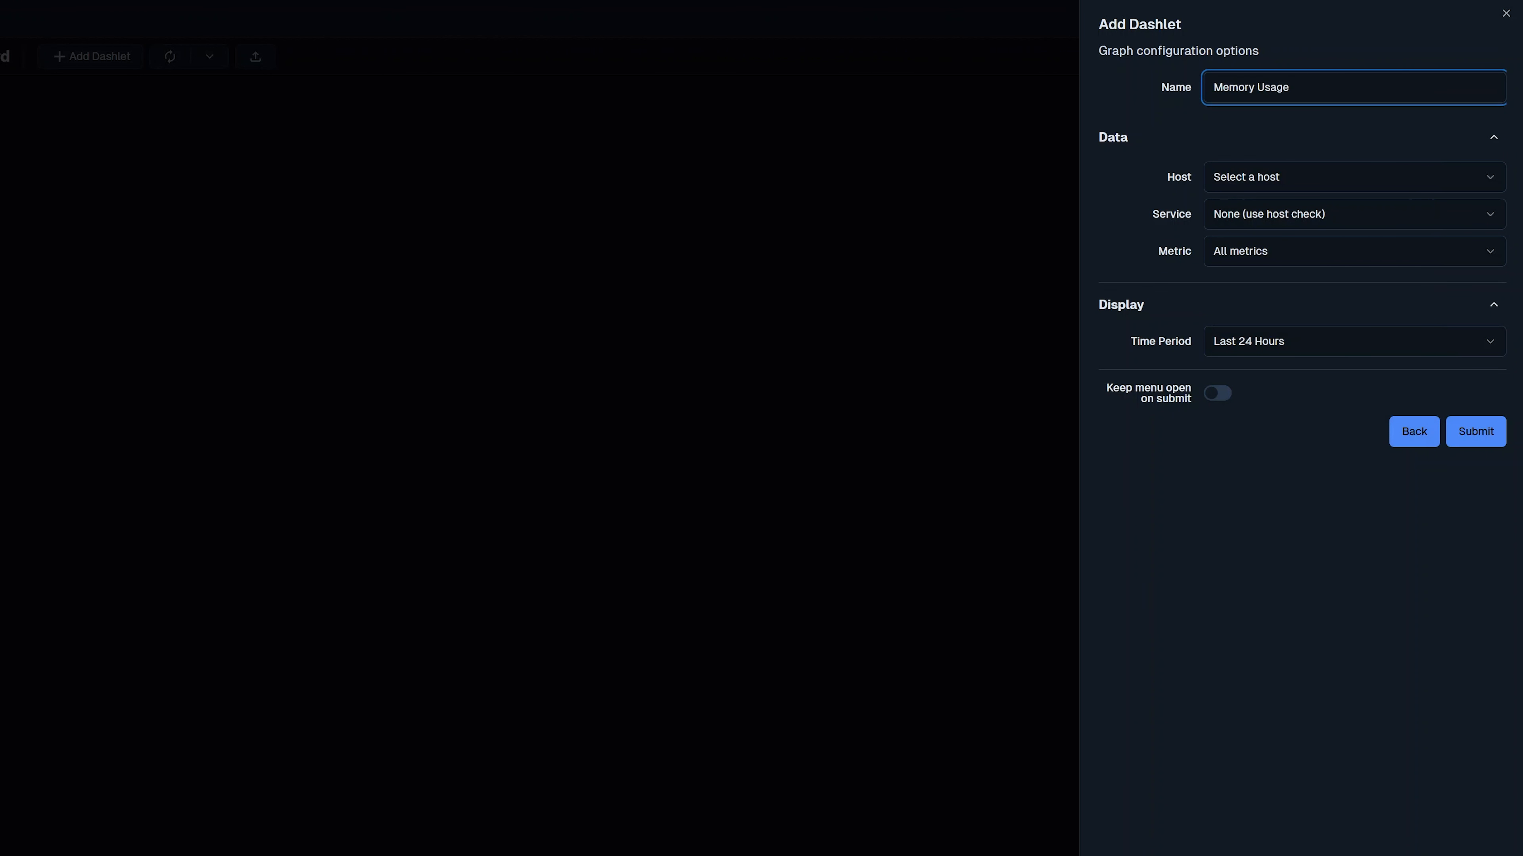
Step: Set the graph's host to Desktop, service to Memory Usage and metric to percent, and add it to the dashboard
left_click(1253, 176)
left_click(1255, 213)
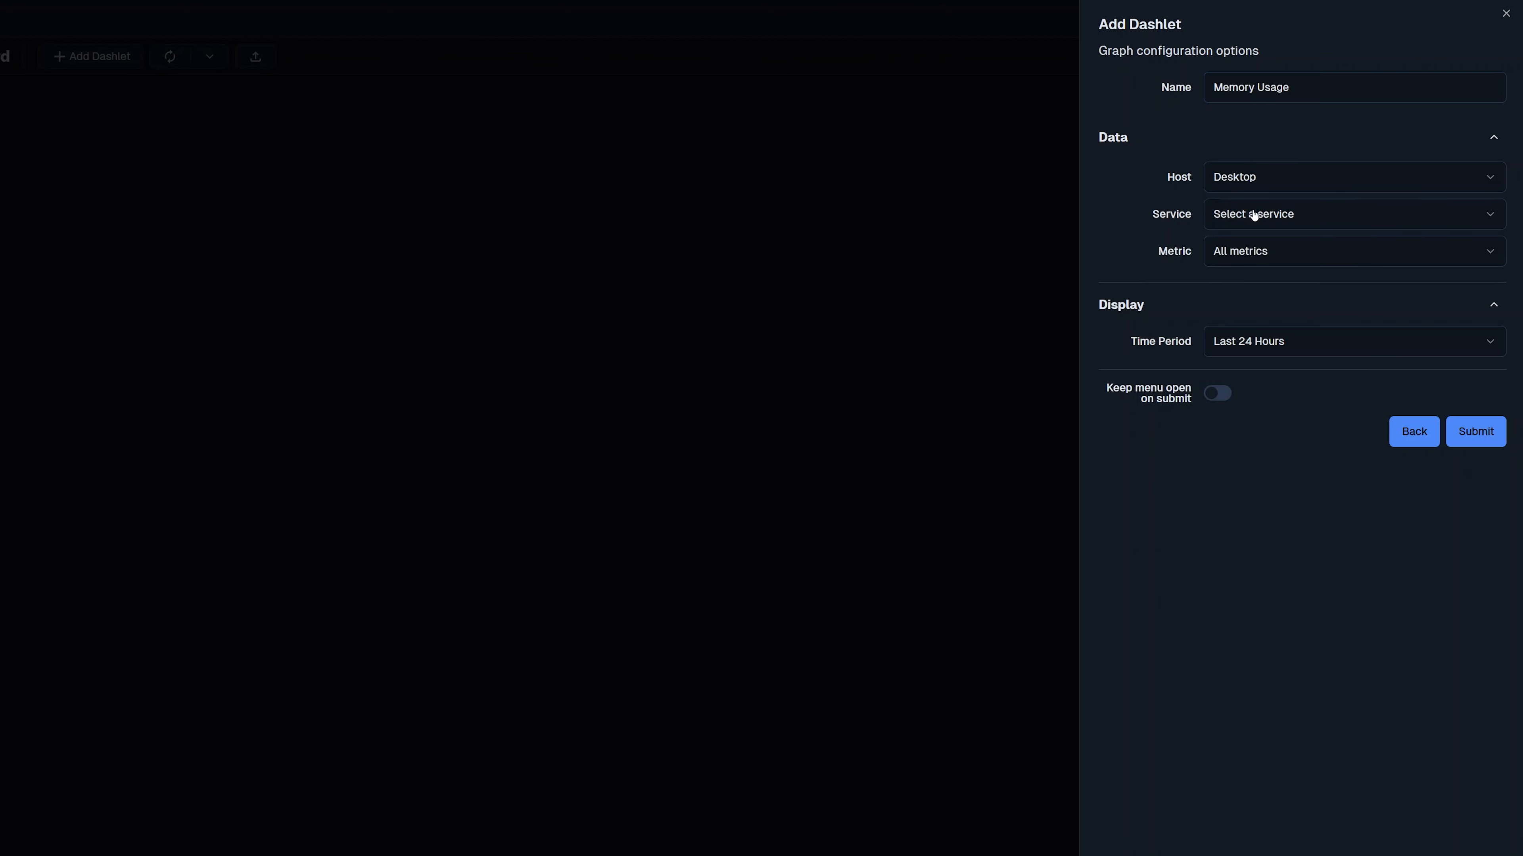
left_click(1254, 216)
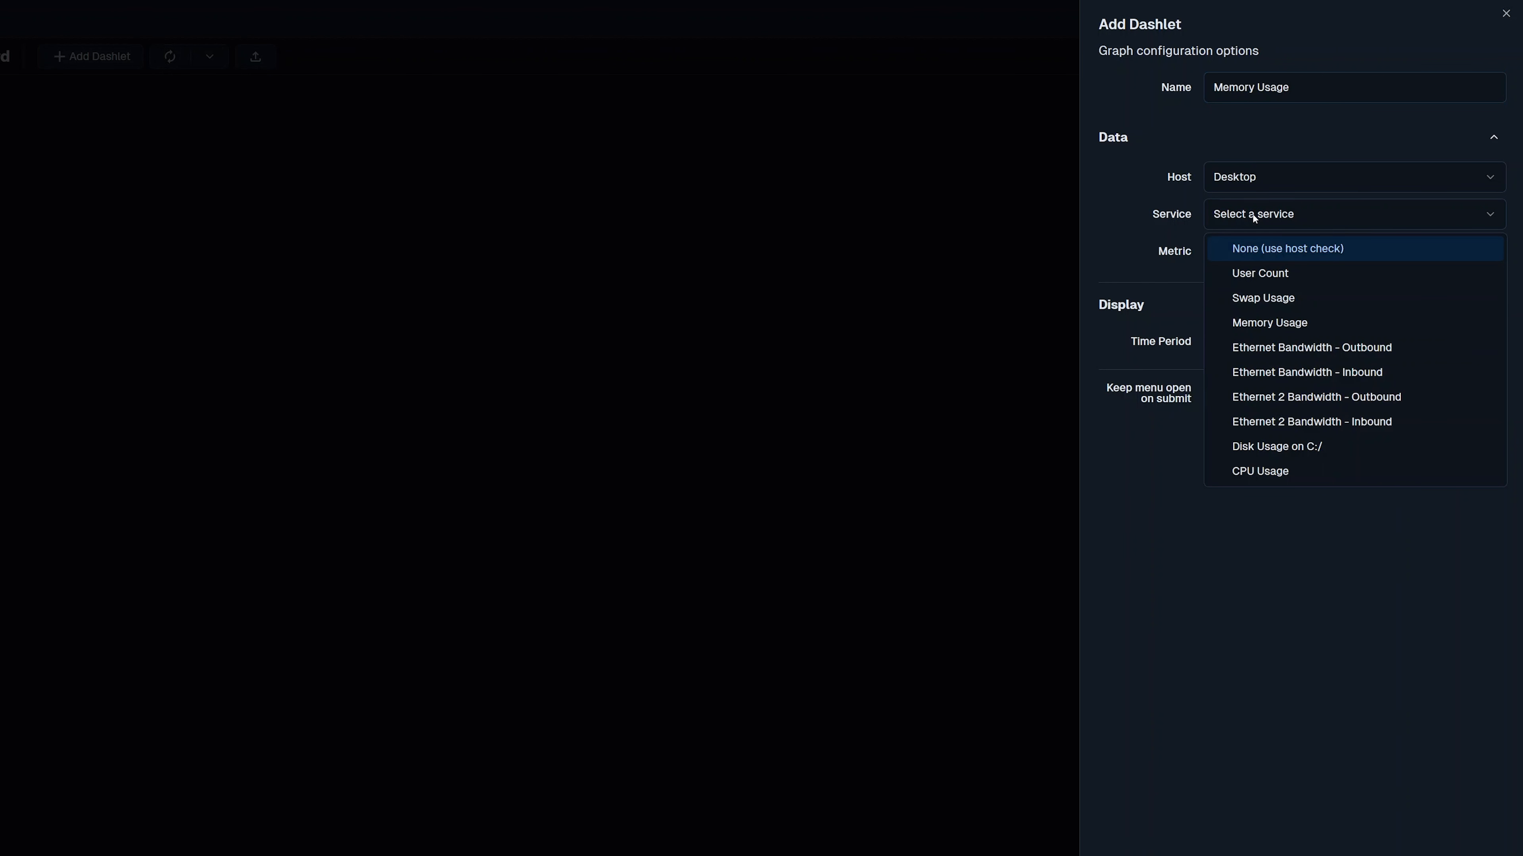
left_click(1253, 322)
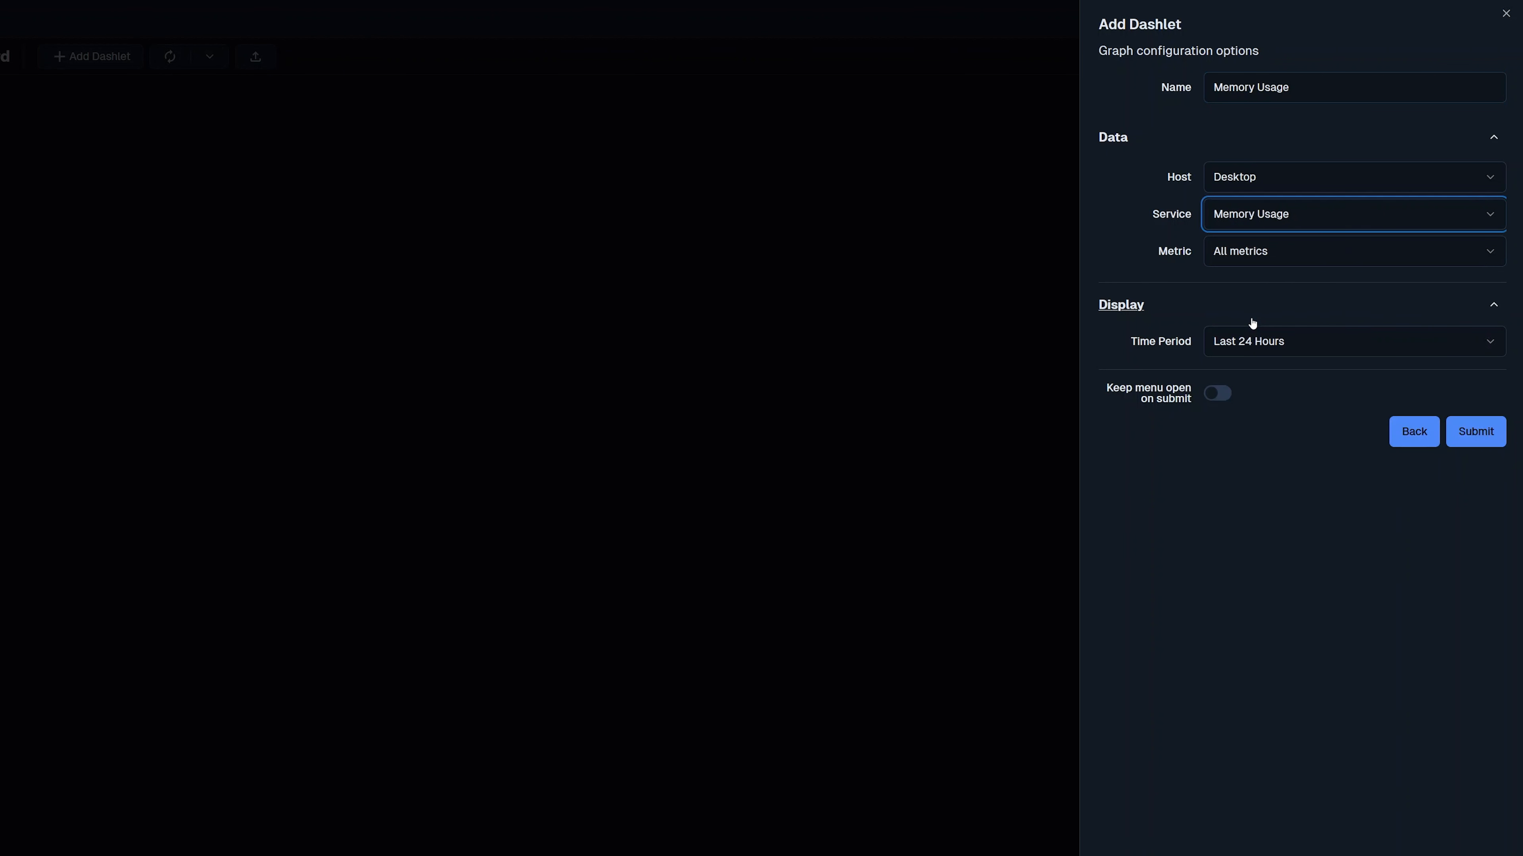
left_click(1260, 258)
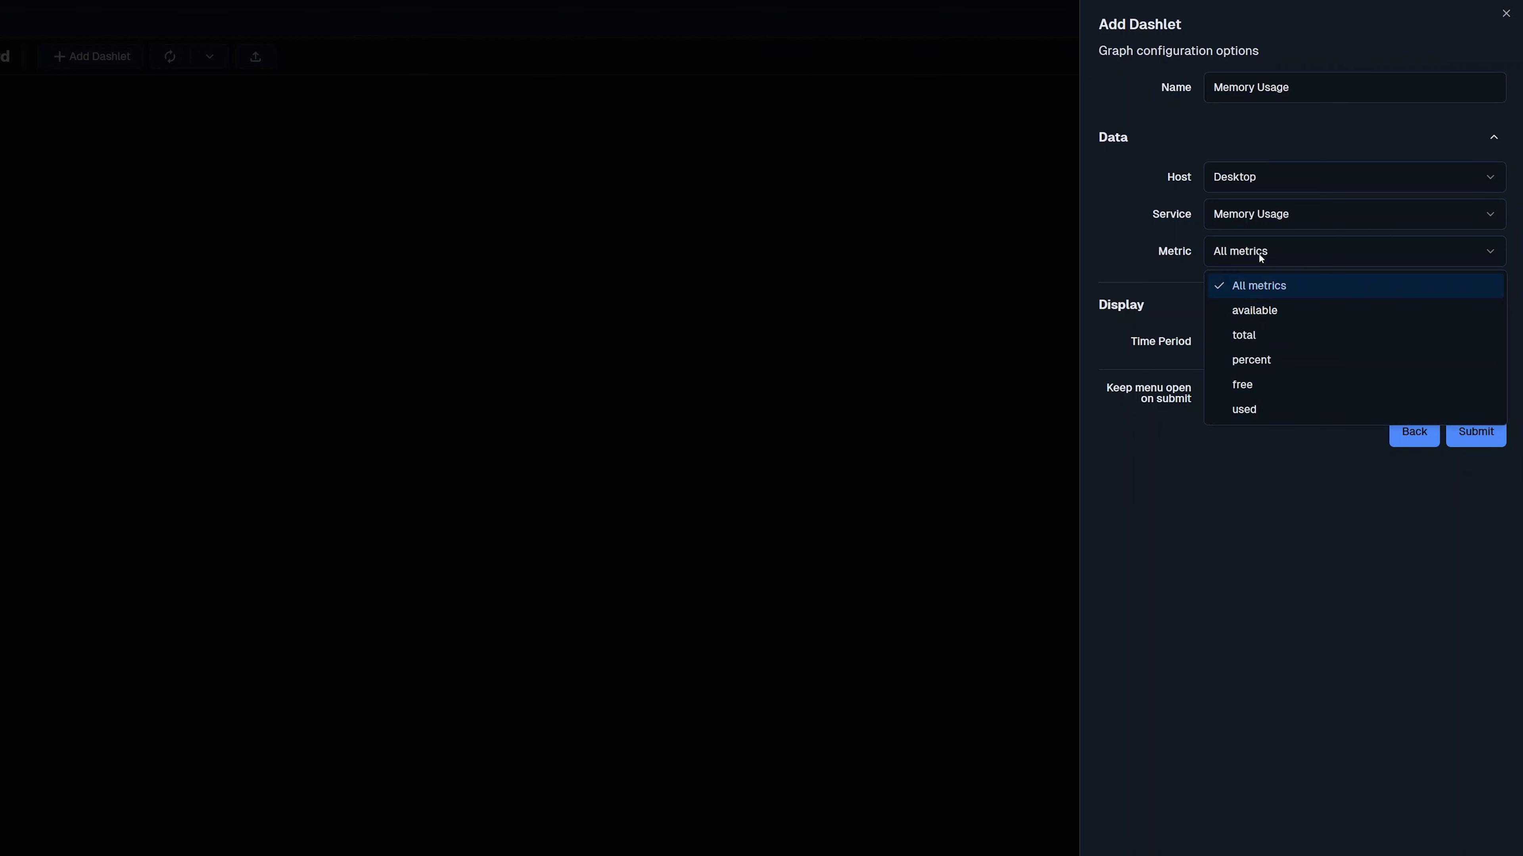
left_click(1254, 360)
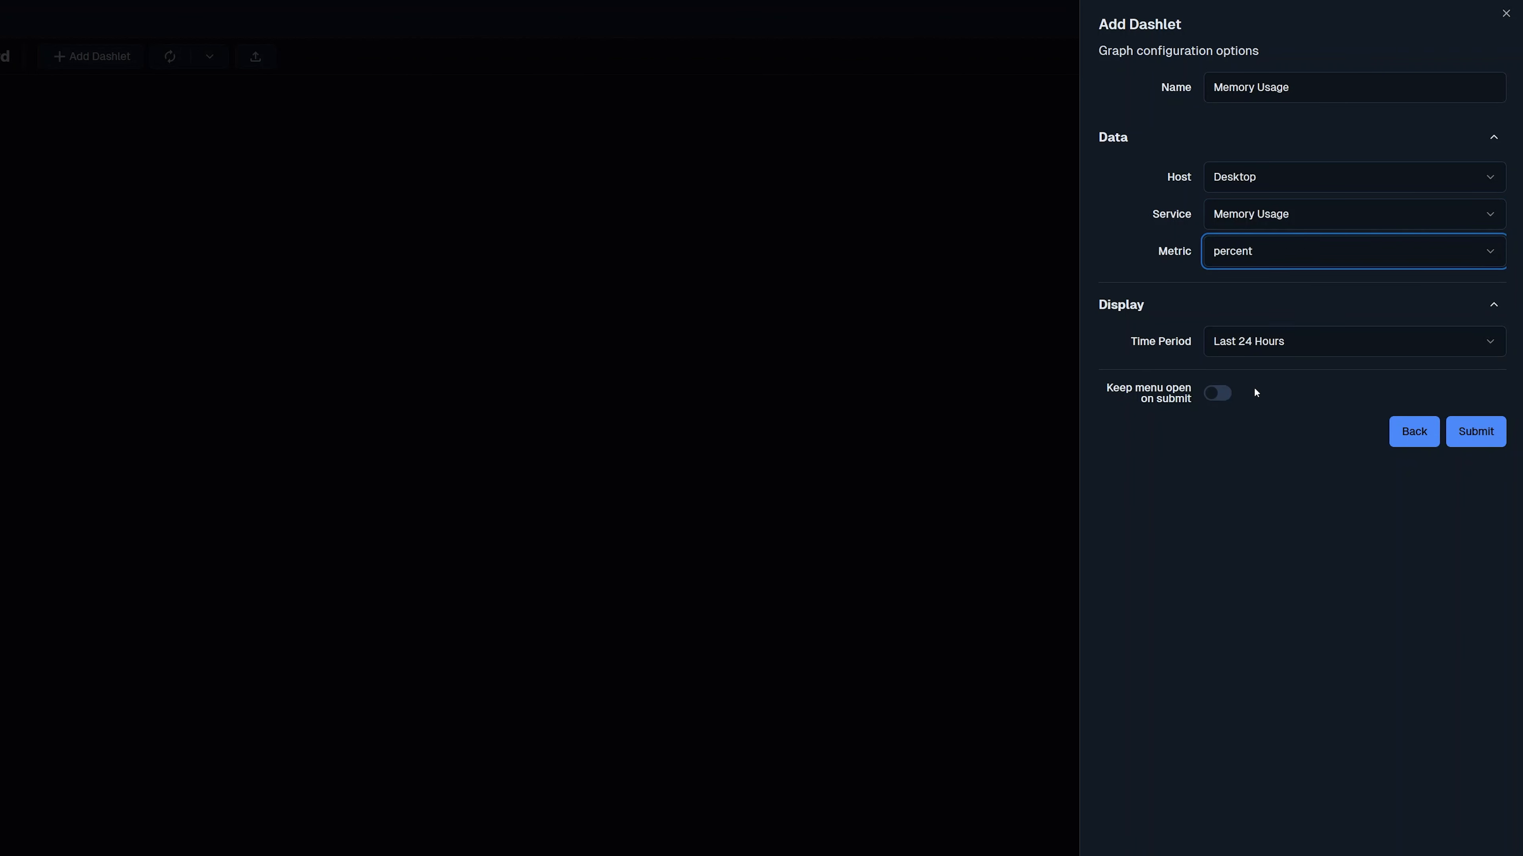
left_click(1476, 432)
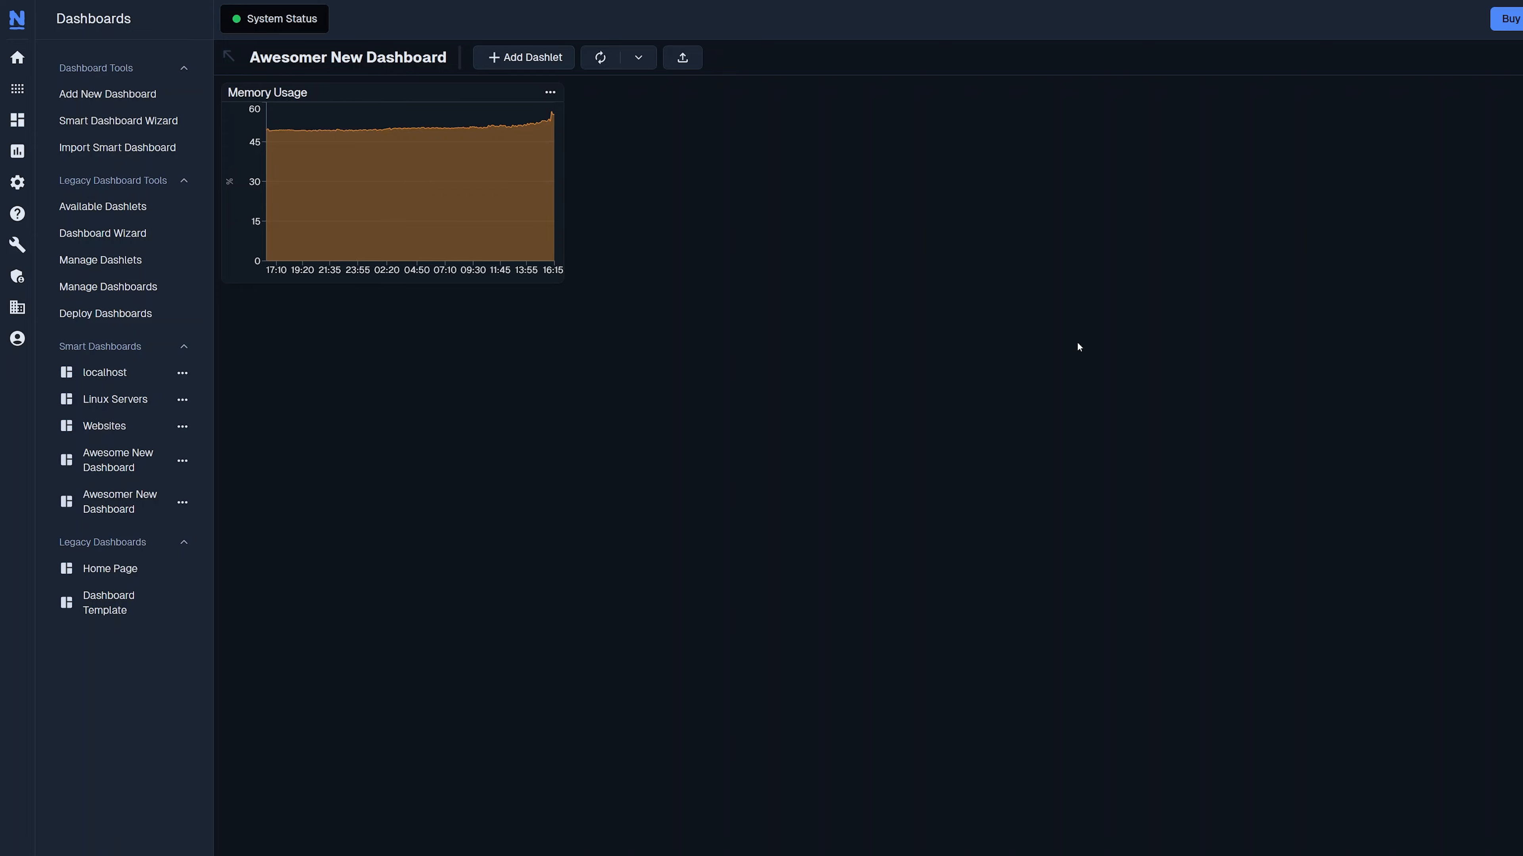
Step: Enlarge the Memory Usage dashlet and move it to the upper right area of the dashboard grid
left_click_drag(557, 278, 837, 519)
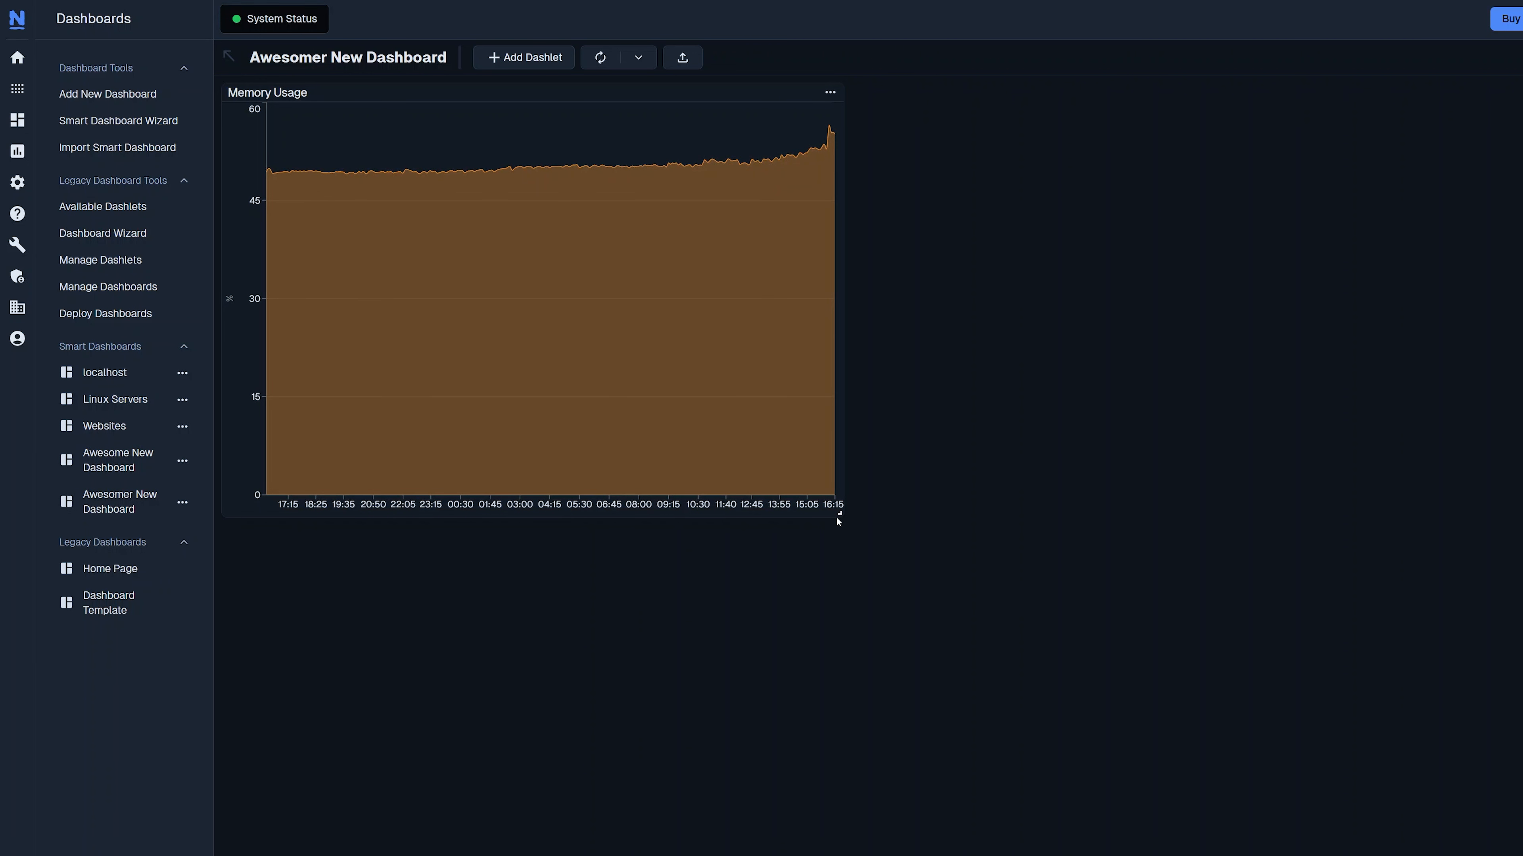
left_click_drag(517, 96, 1053, 179)
left_click_drag(753, 179, 1166, 90)
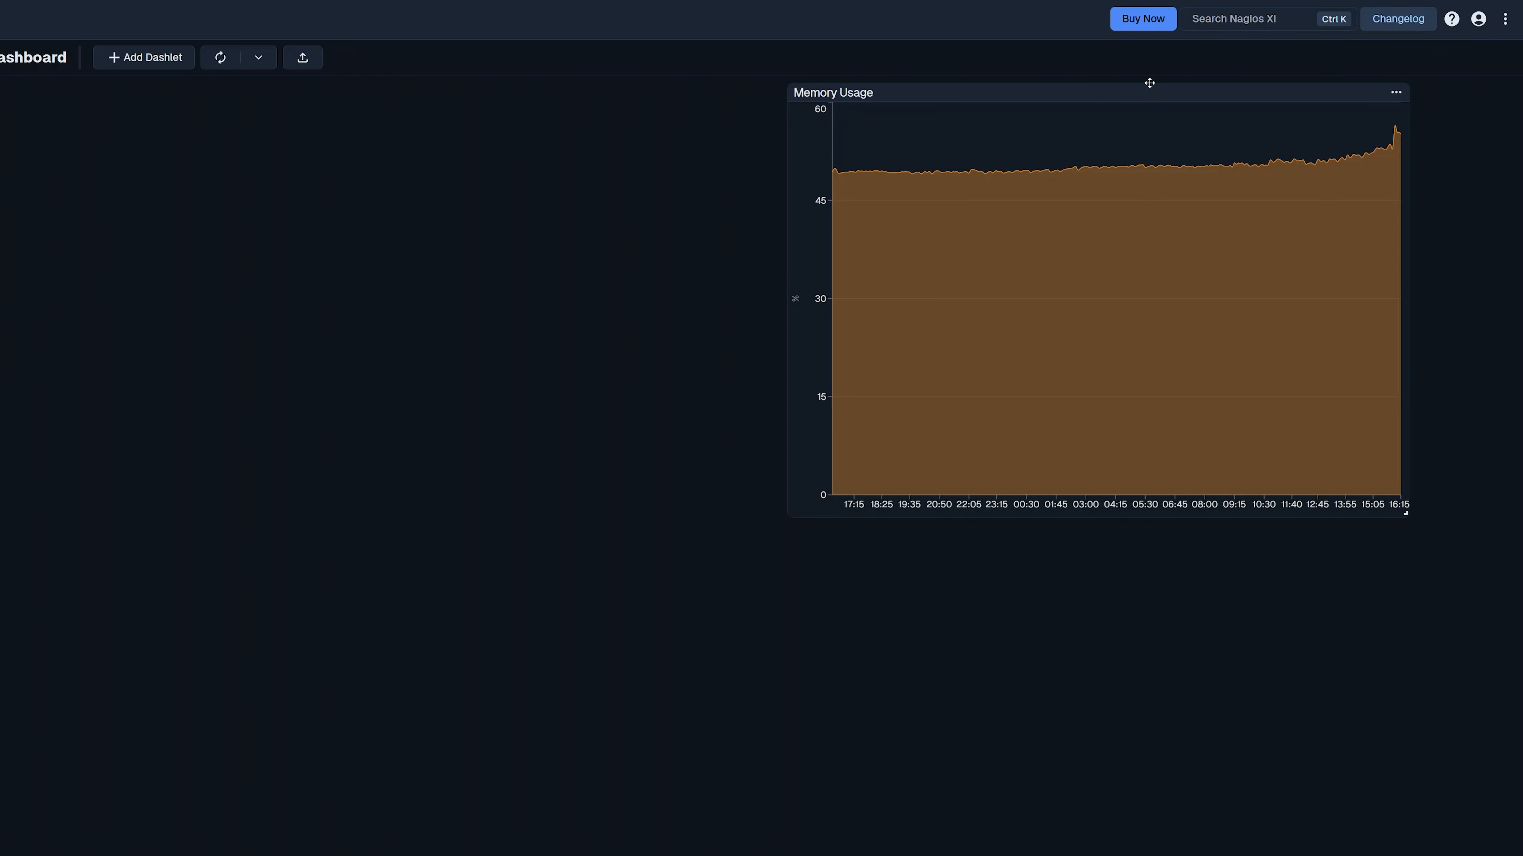
Step: Clone the Memory Usage dashlet
left_click(1395, 92)
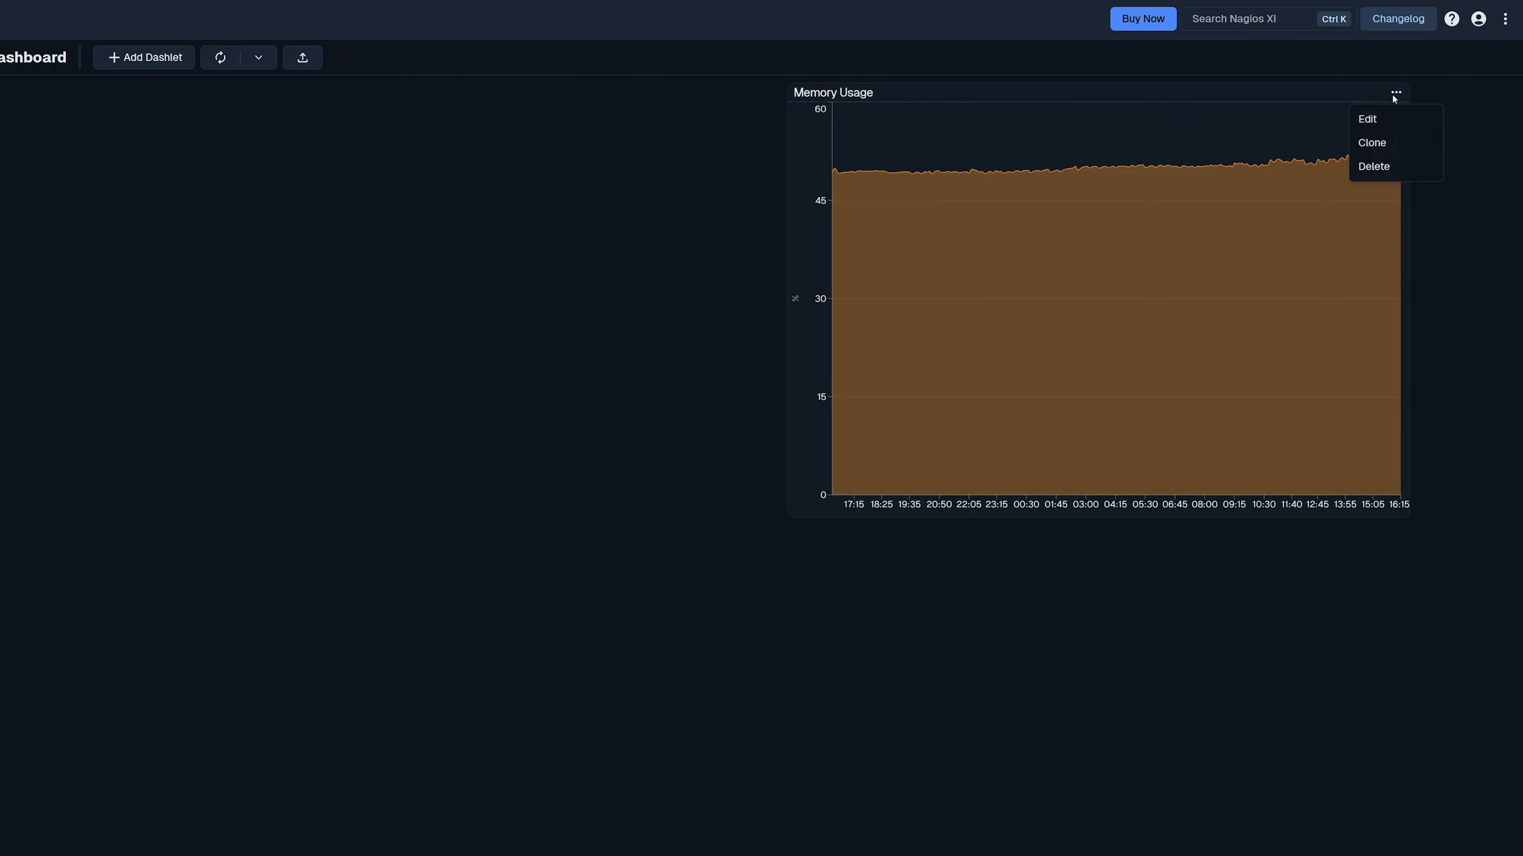
left_click(1386, 142)
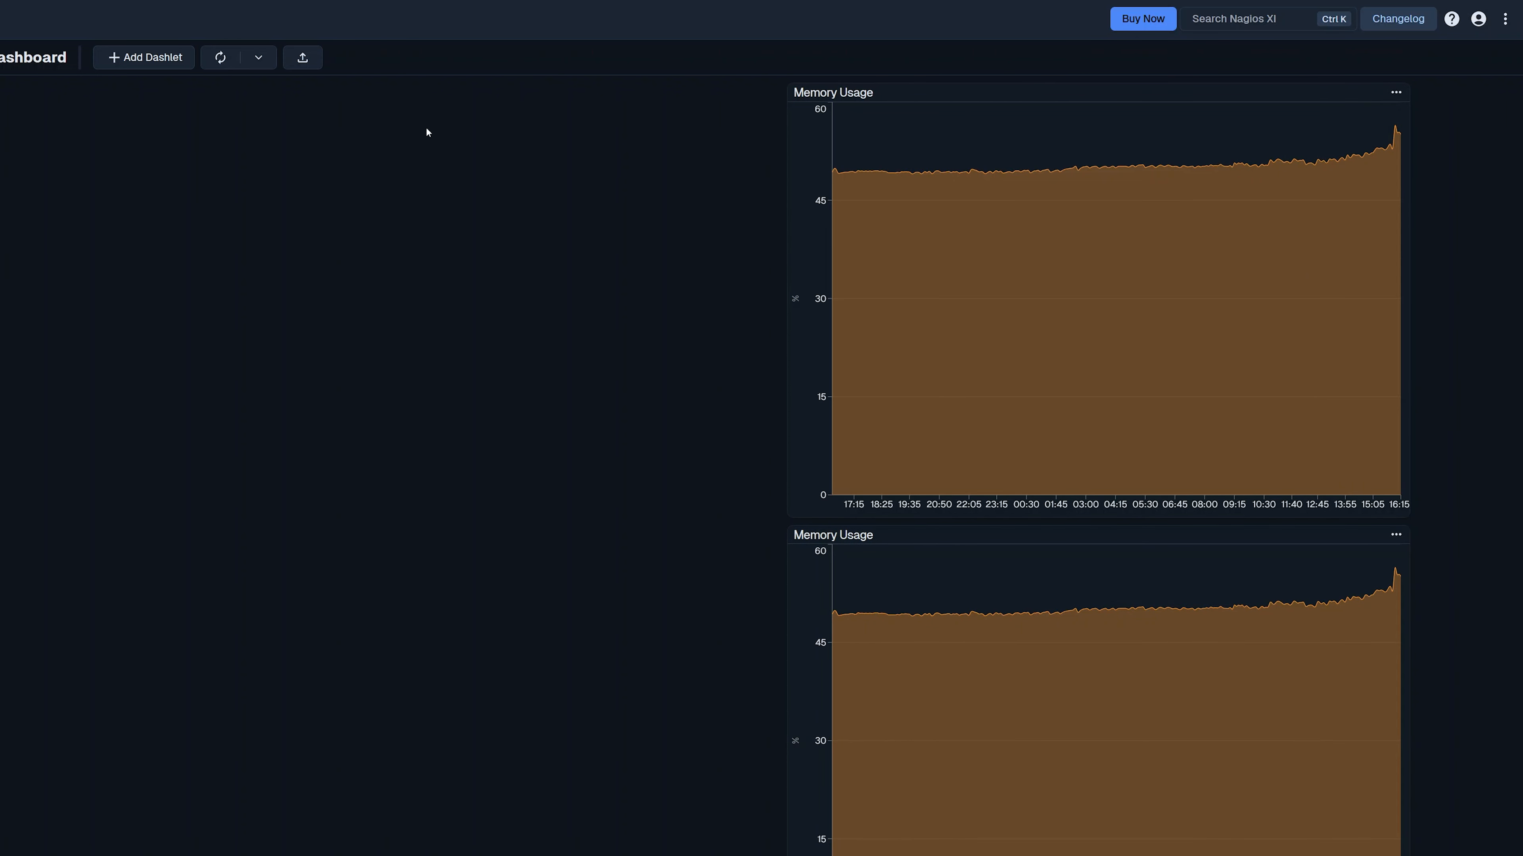
Step: Refresh the dashboard and set its auto refresh interval to 5m
left_click(214, 60)
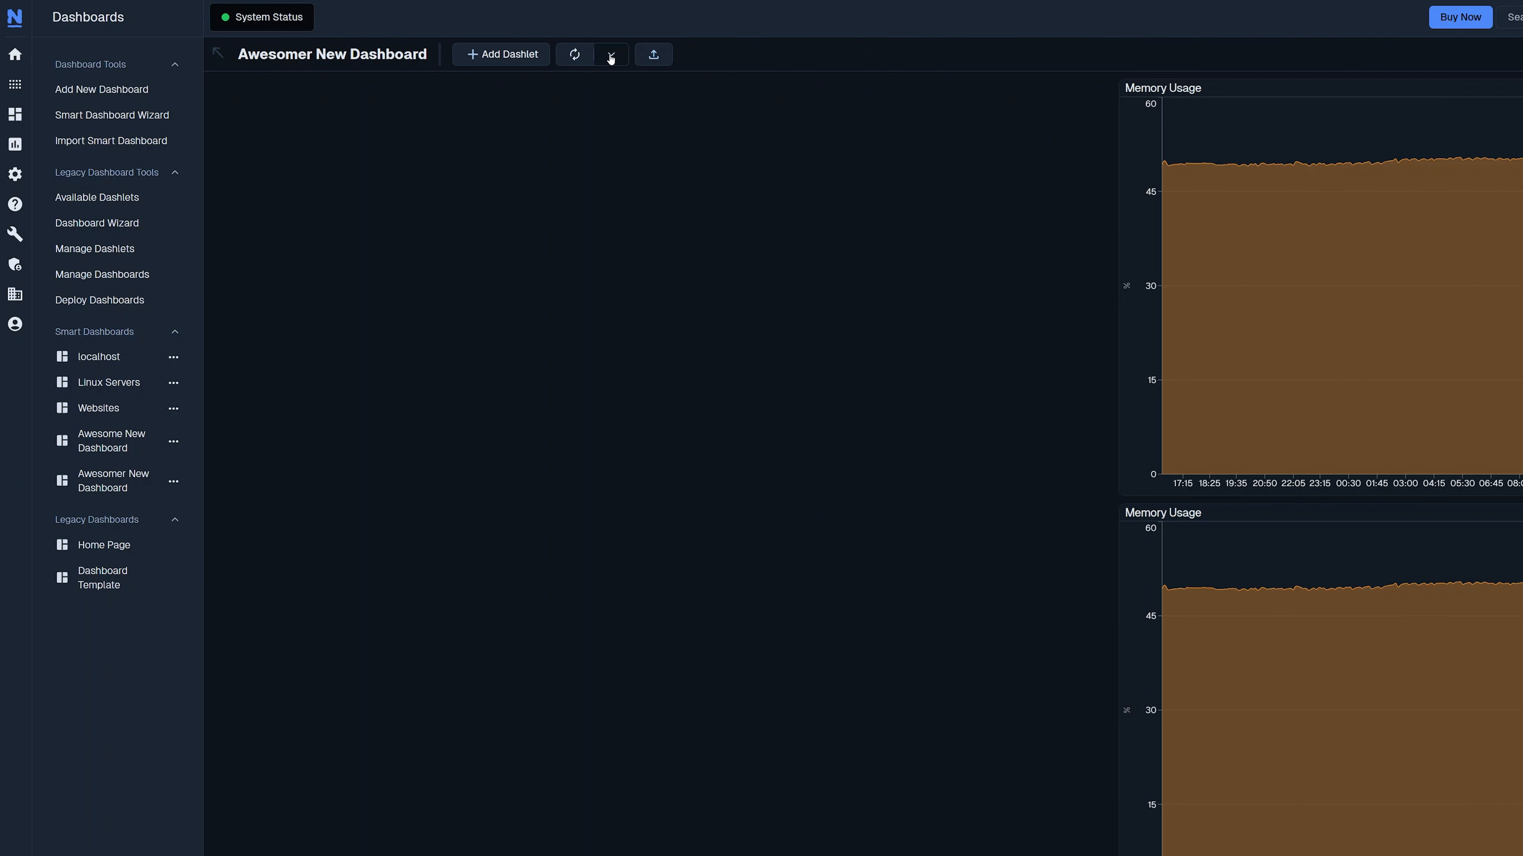
left_click(610, 56)
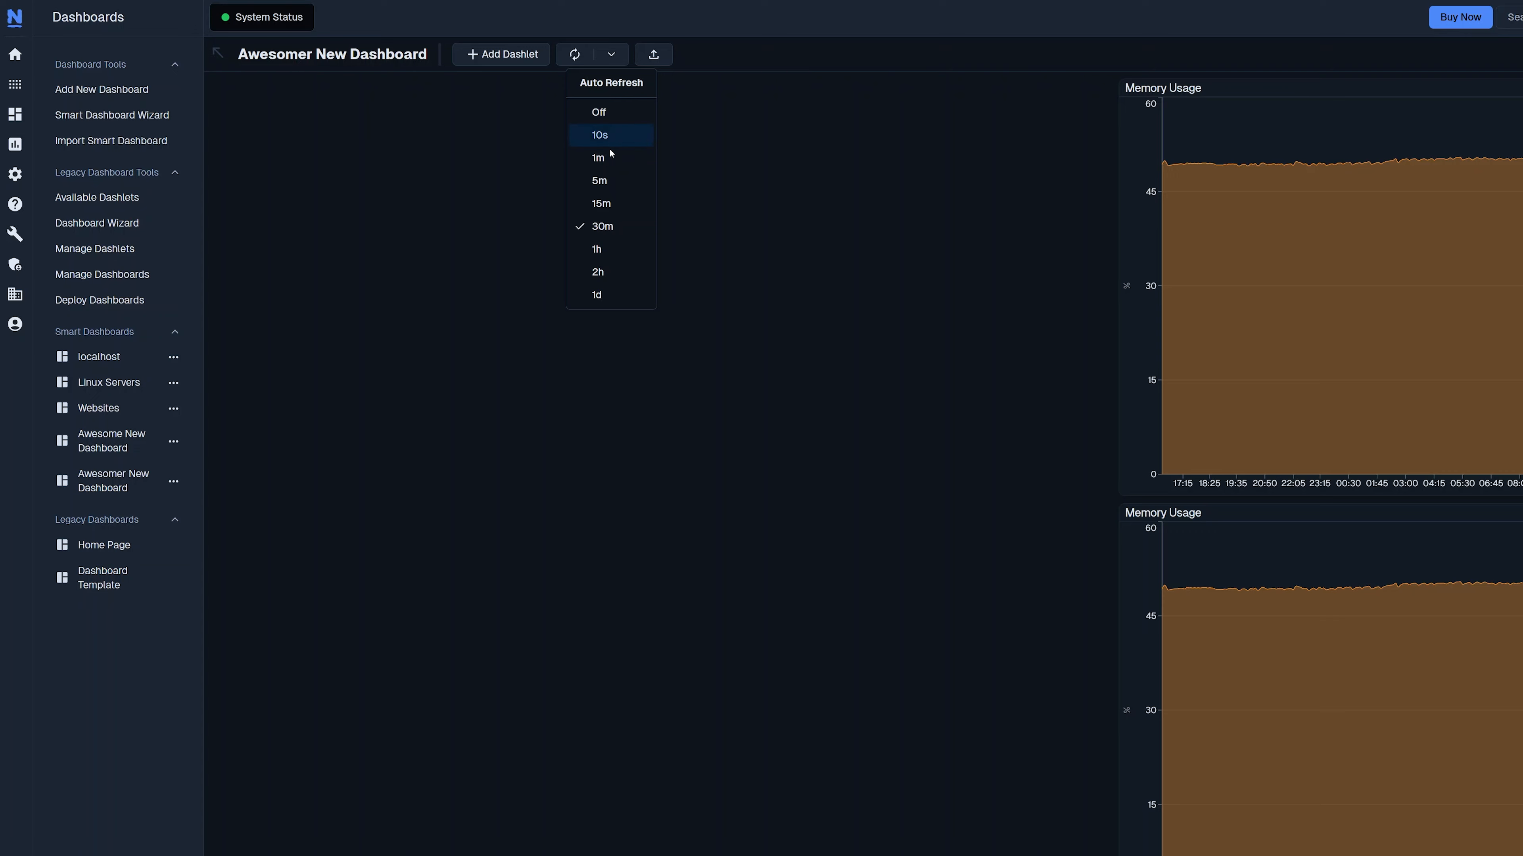
left_click(607, 181)
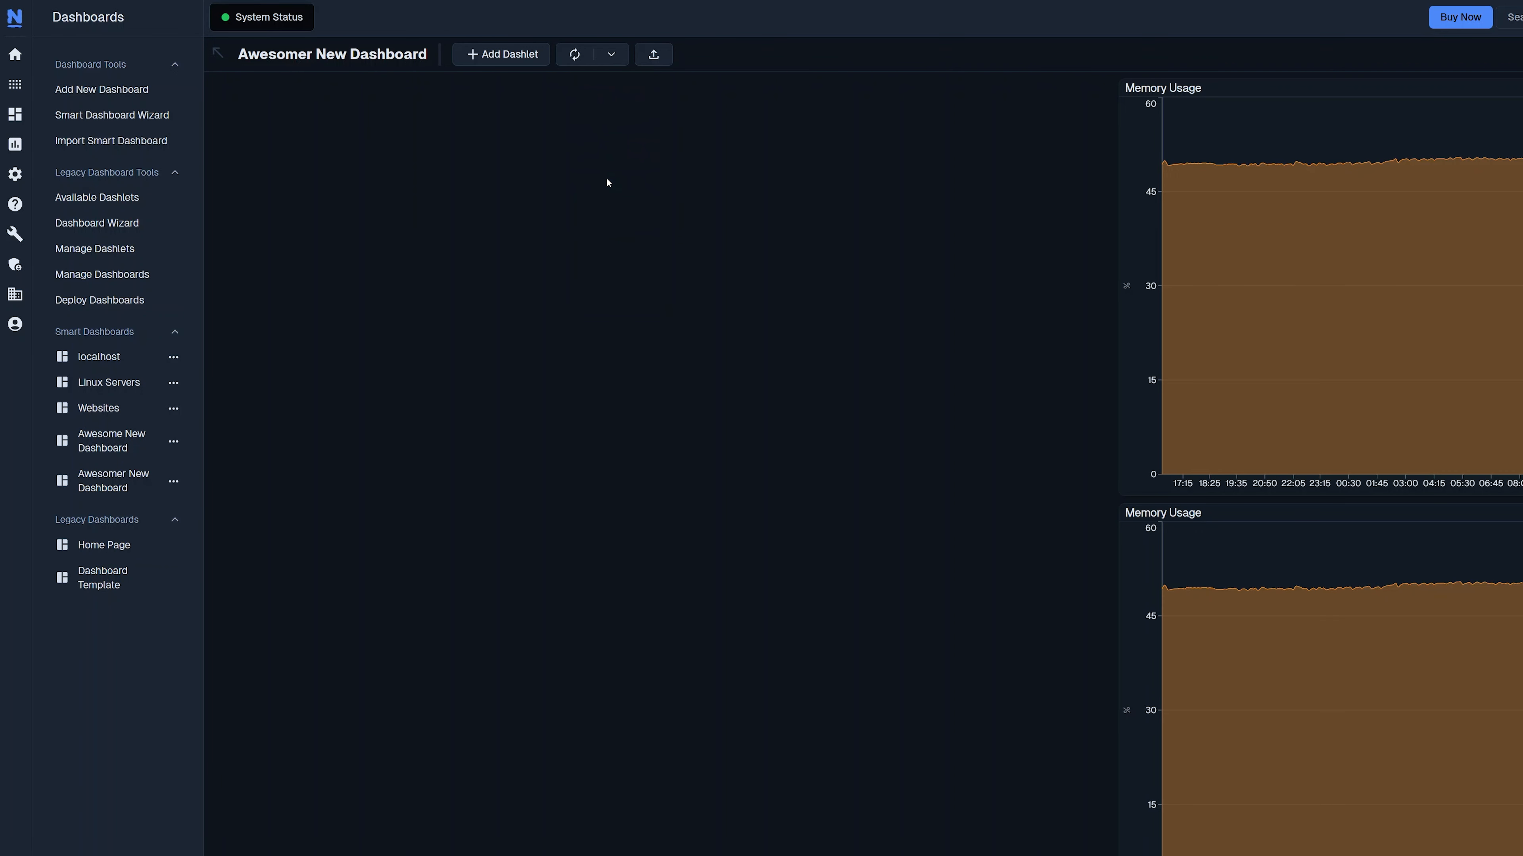
Step: Export the current dashboard with the filename "Awesome New Dashboard"
left_click(654, 57)
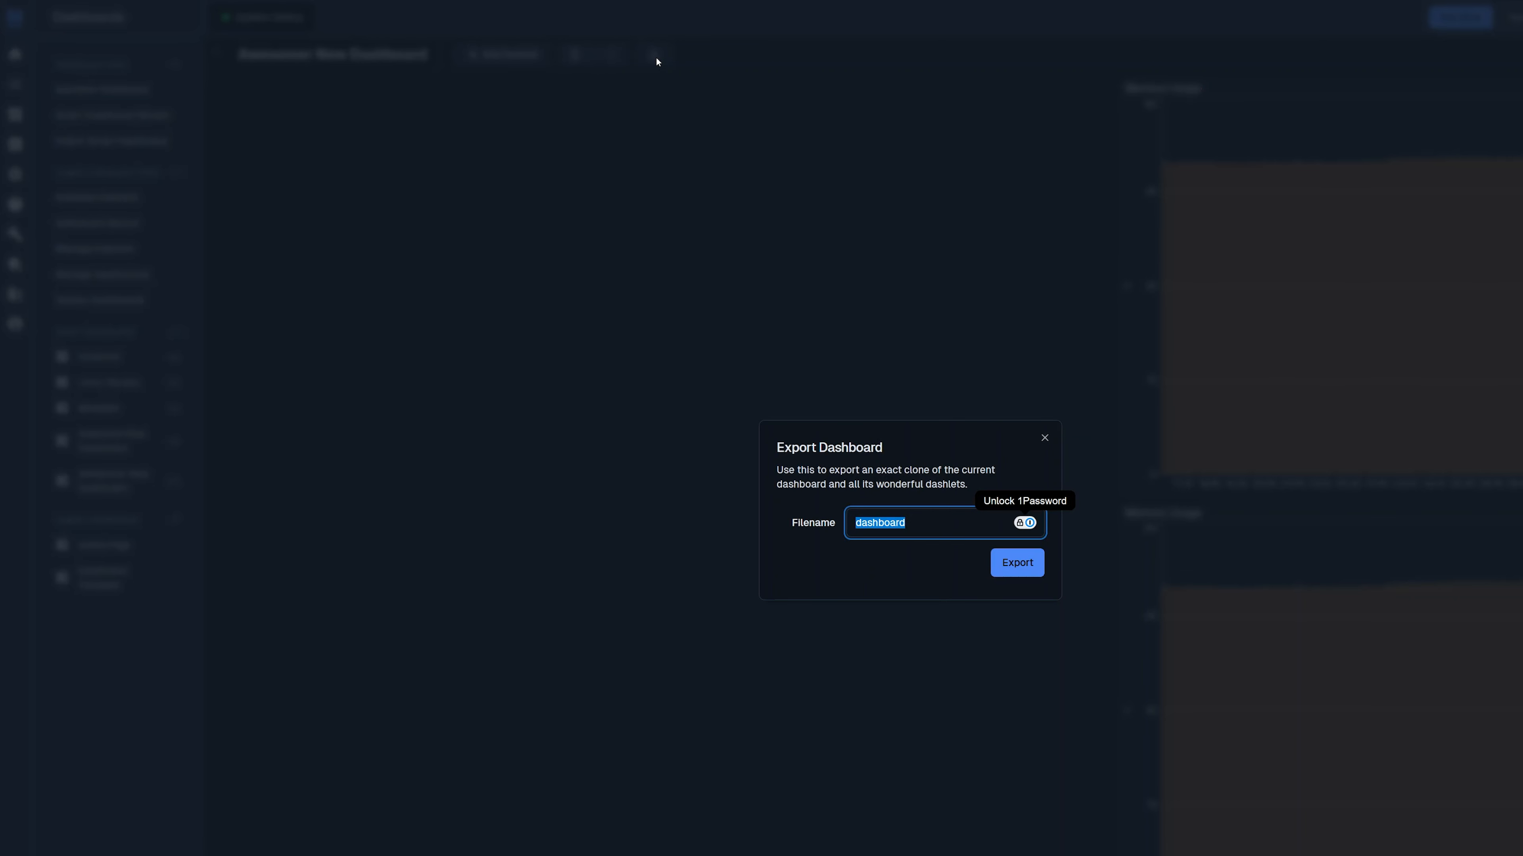
type("Awesom")
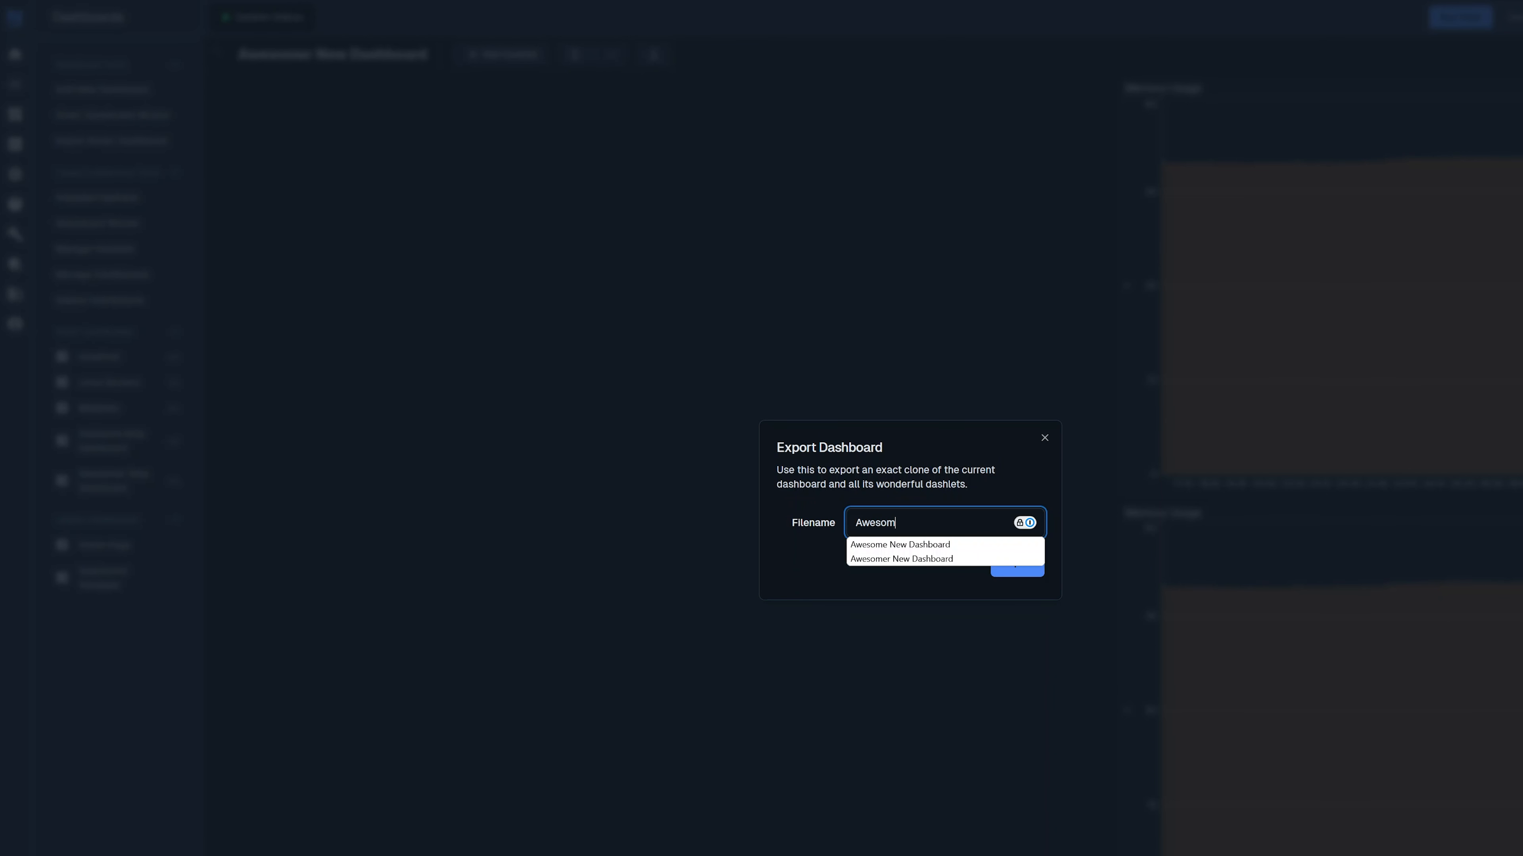
key("Down")
key("Return")
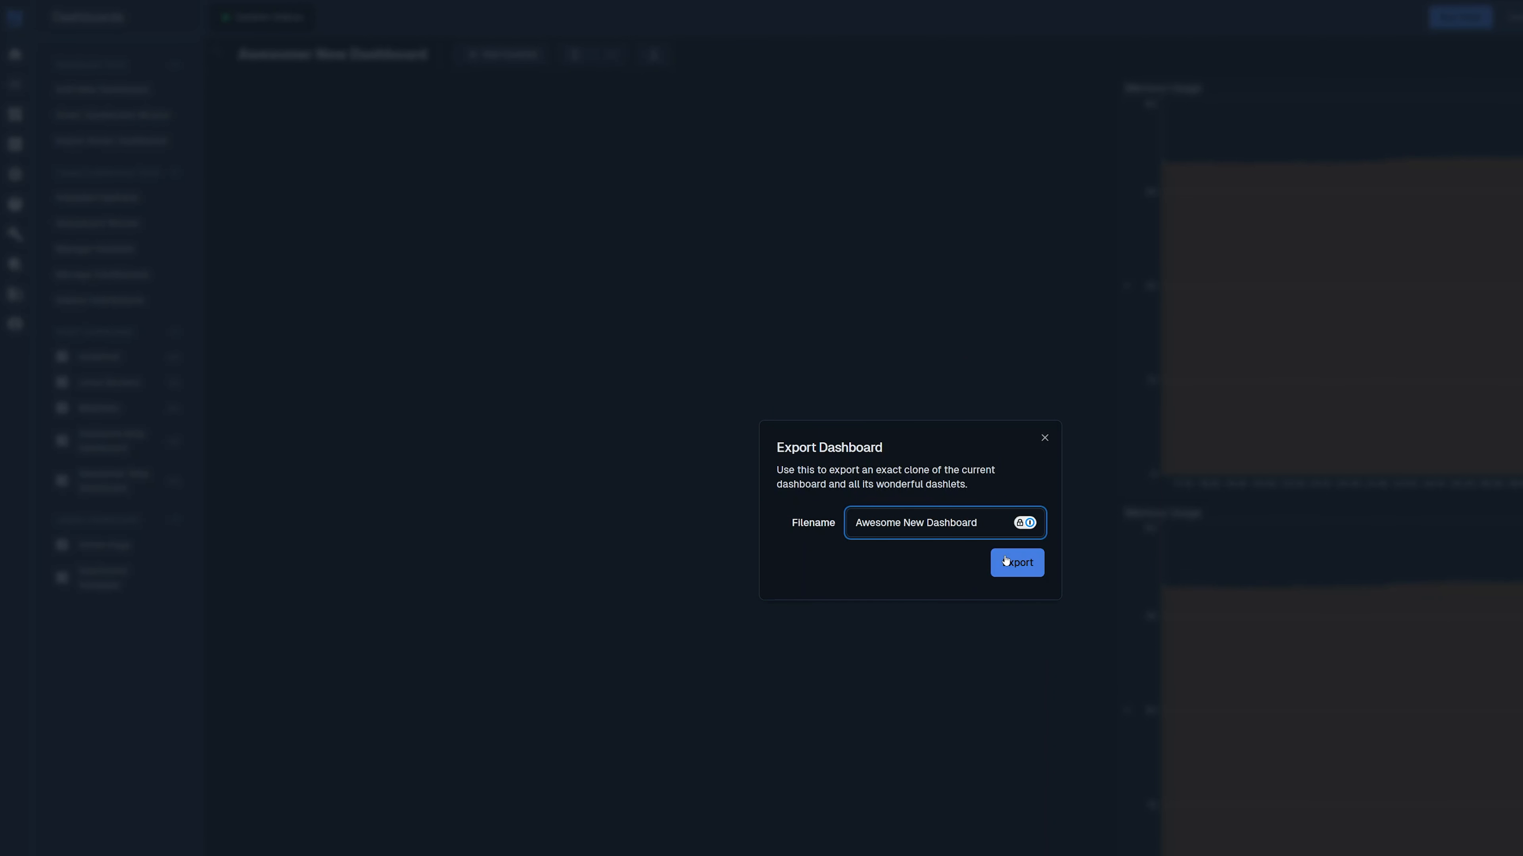
left_click(1006, 561)
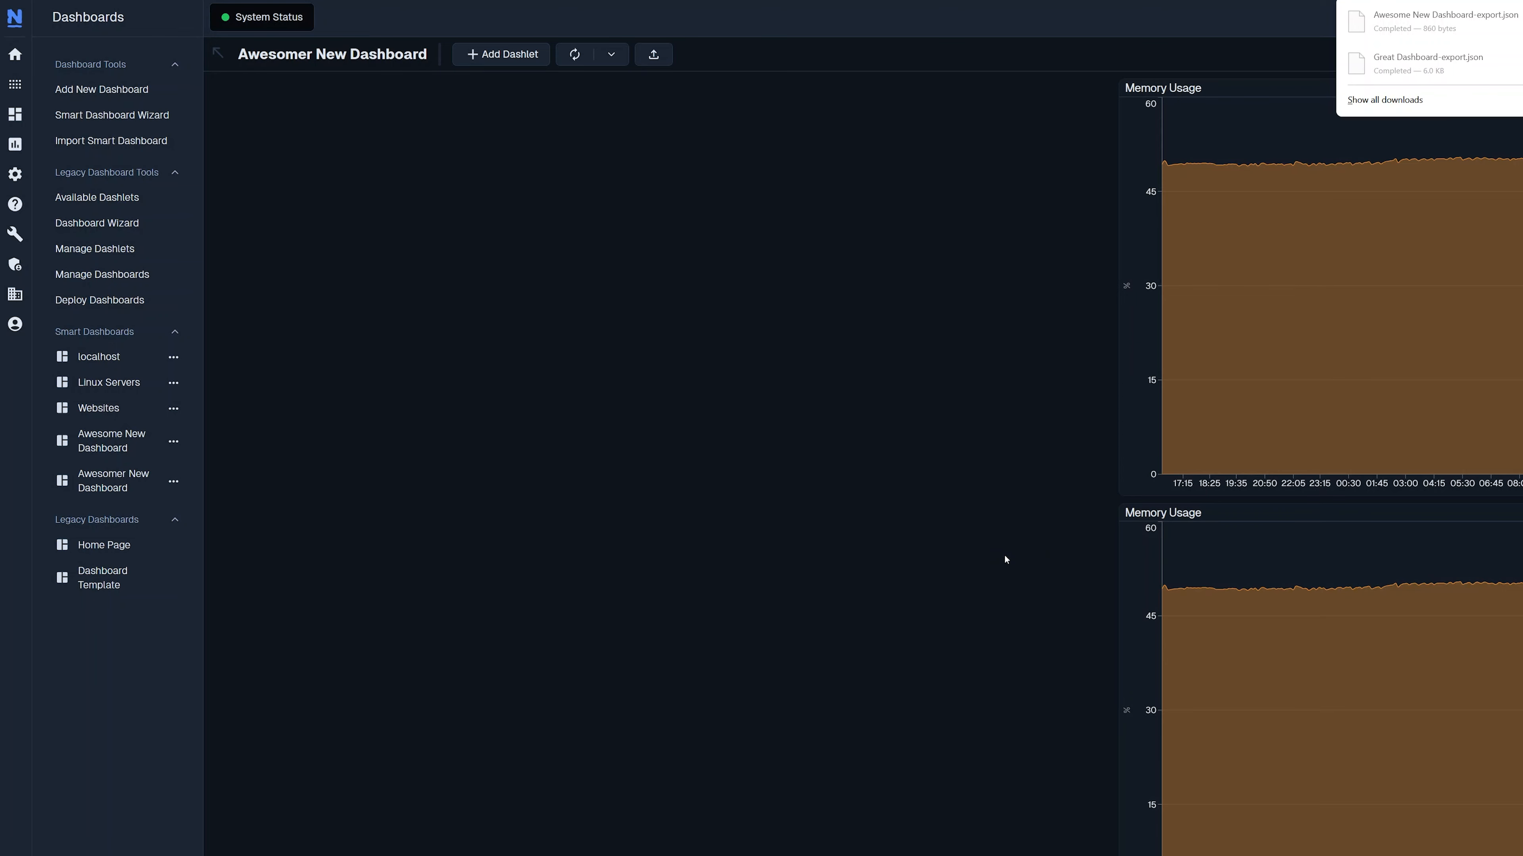
Step: Import the smart dashboard file "Awesome New Dashboard-export.json" and open the imported dashboard
left_click(168, 149)
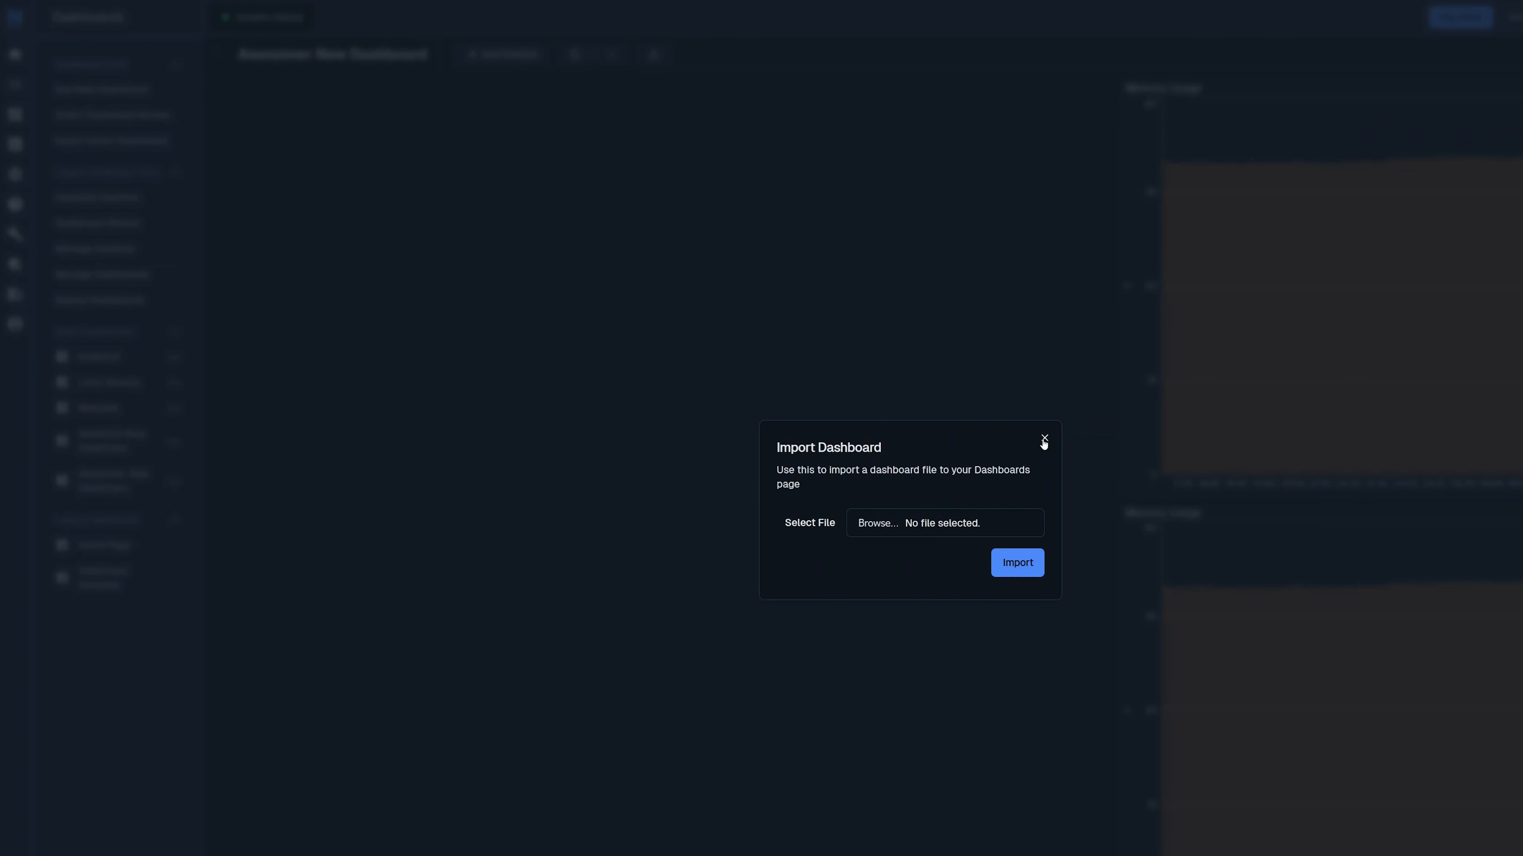
left_click(890, 530)
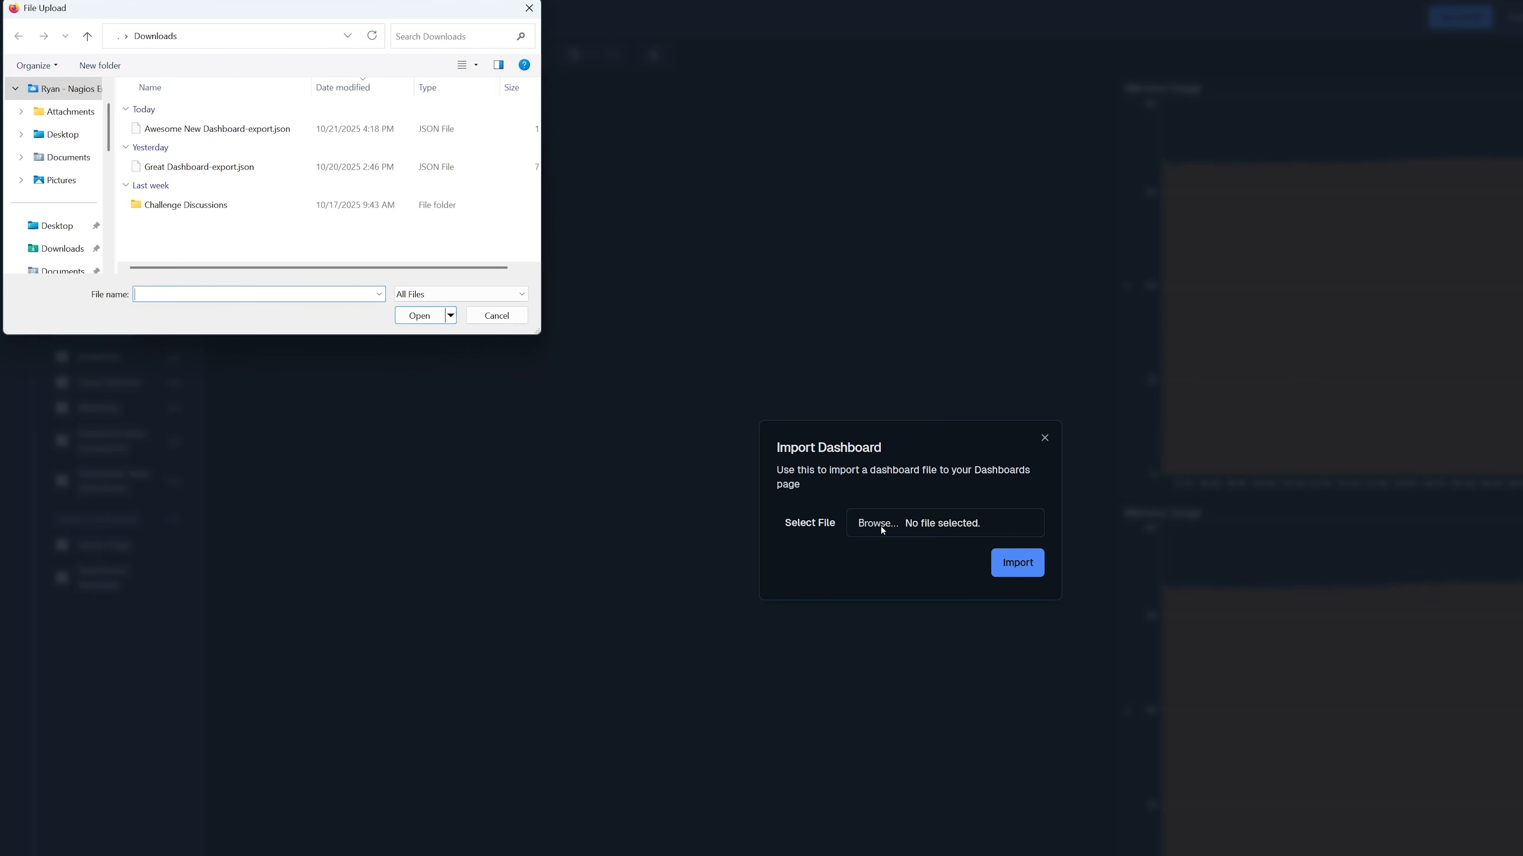
double_click(281, 136)
left_click(1028, 562)
left_click(133, 525)
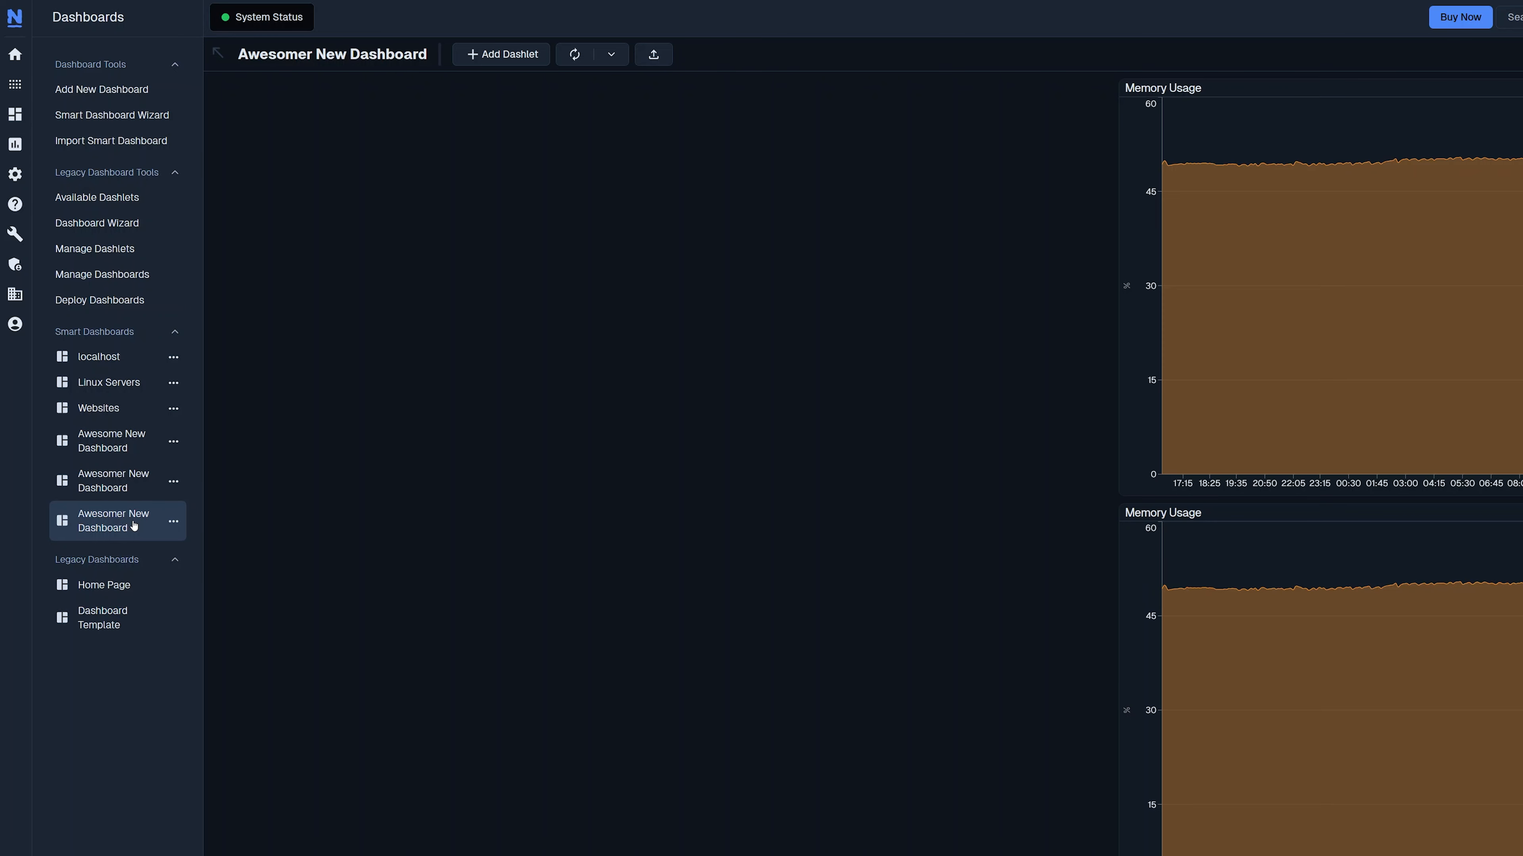
Step: Start adding another dashboard and title it "Awesomest New Dashboard"
left_click(100, 90)
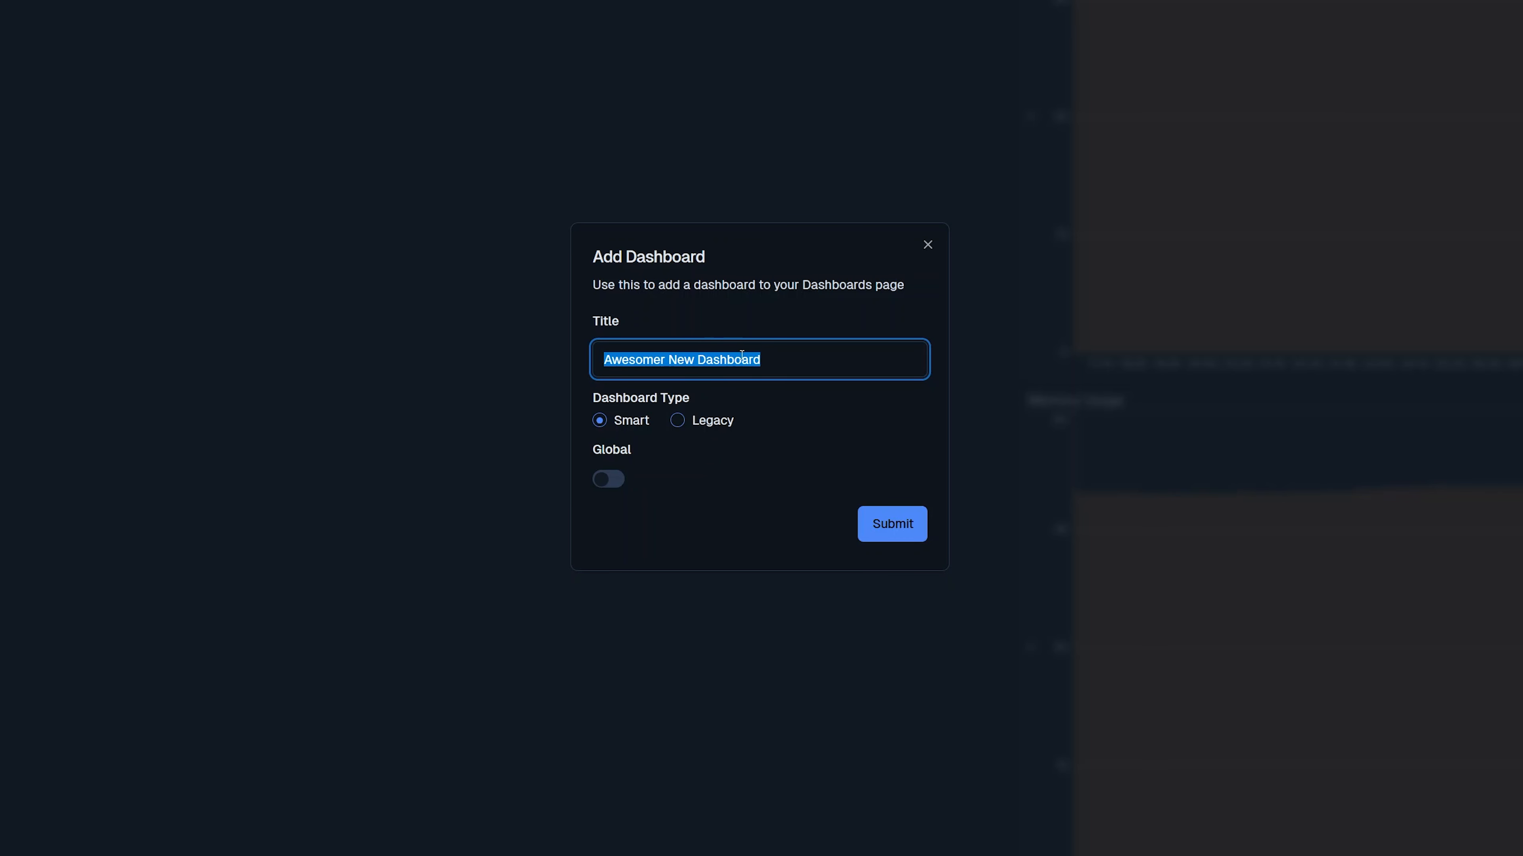
left_click(666, 360)
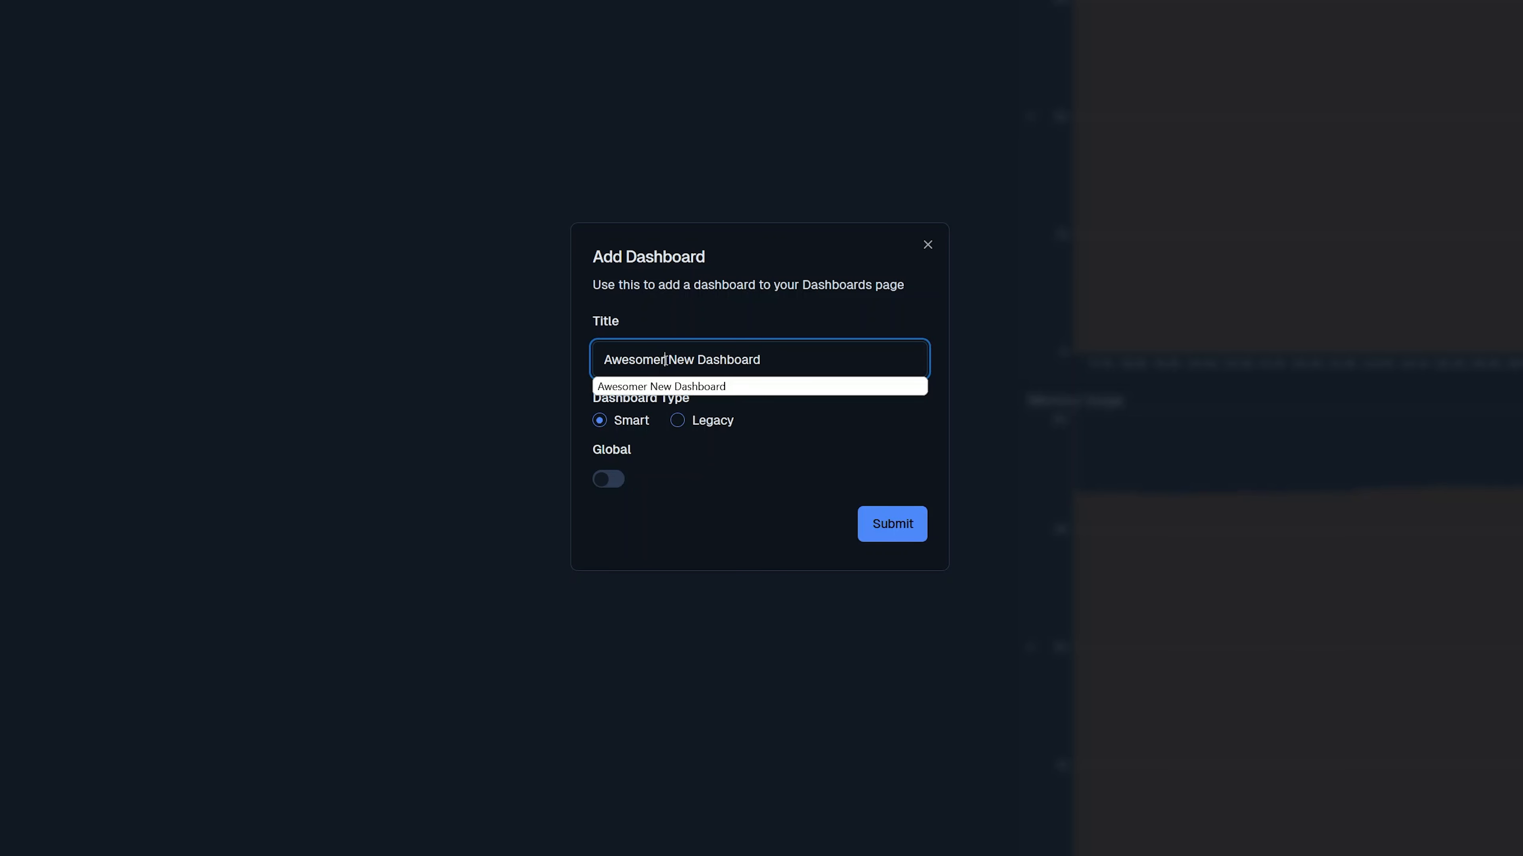
key("BackSpace")
type("st")
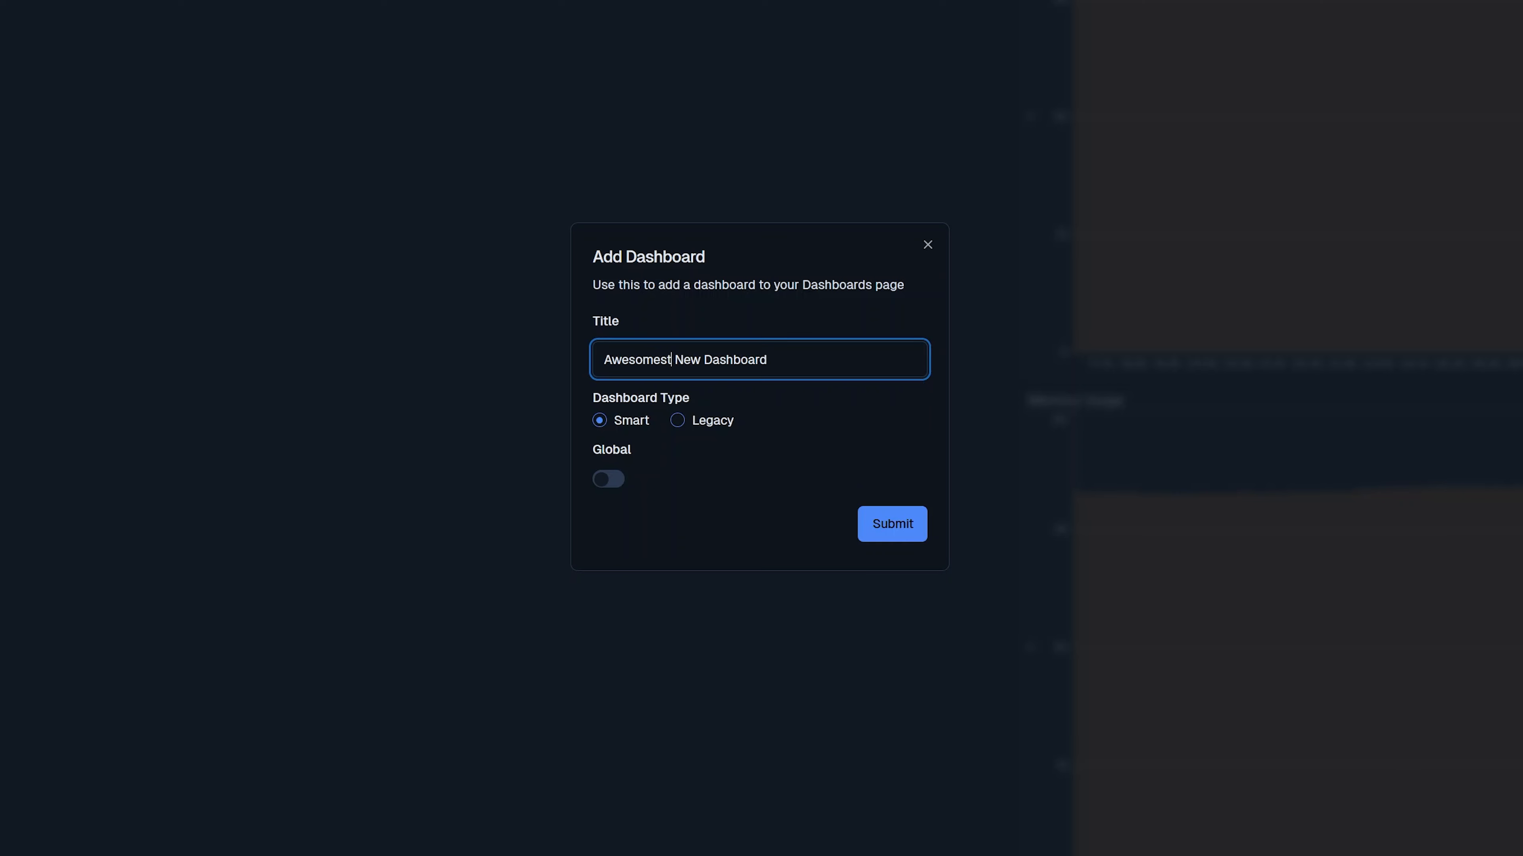
Step: Set the new dashboard's type to Legacy, pick the background colour #1573e6 and toggle its Transparent option
left_click(678, 420)
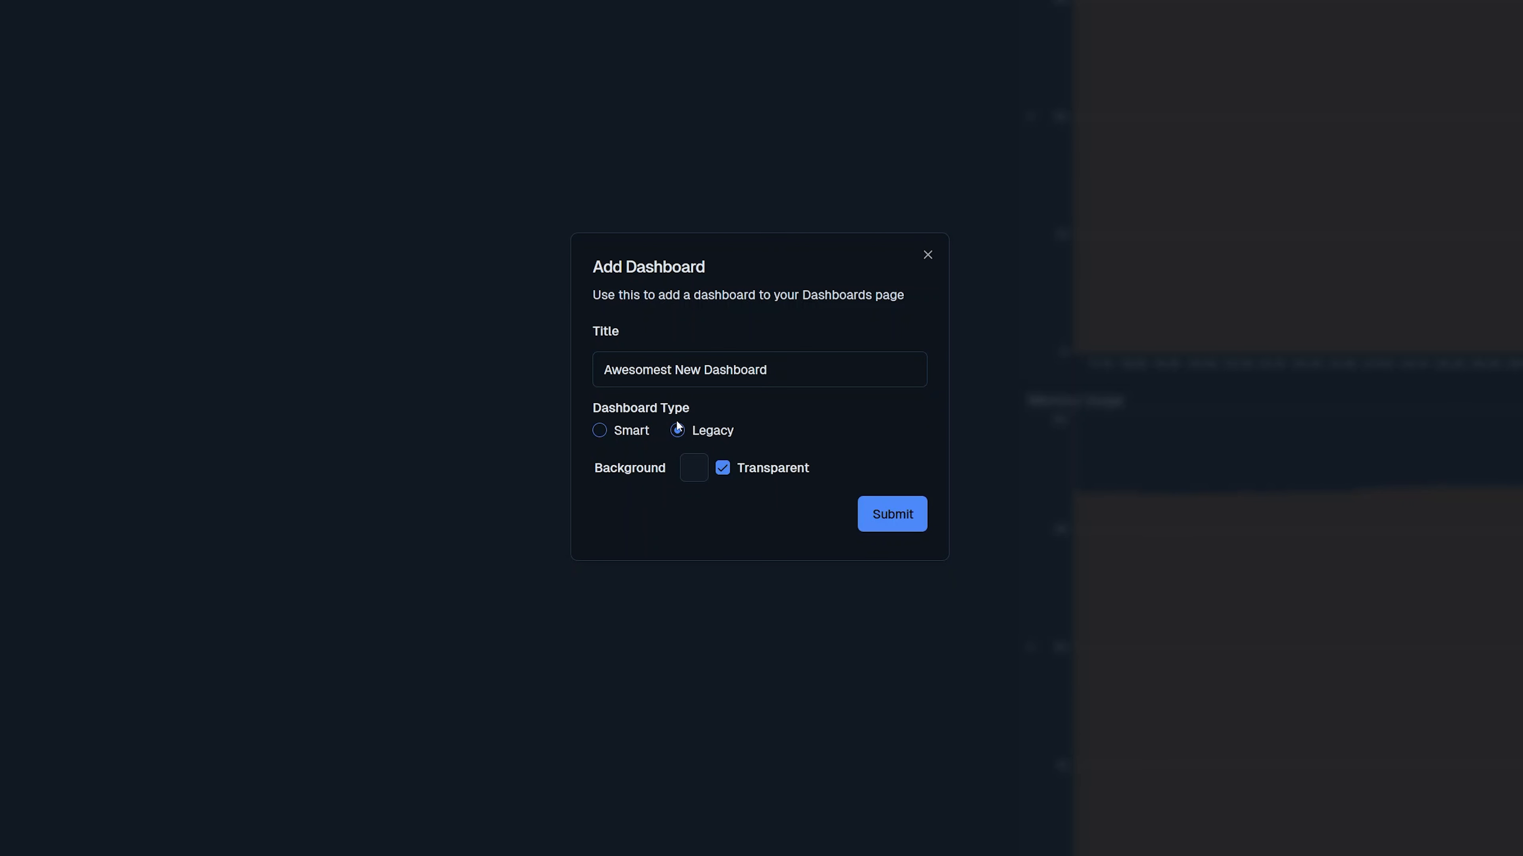
left_click(694, 468)
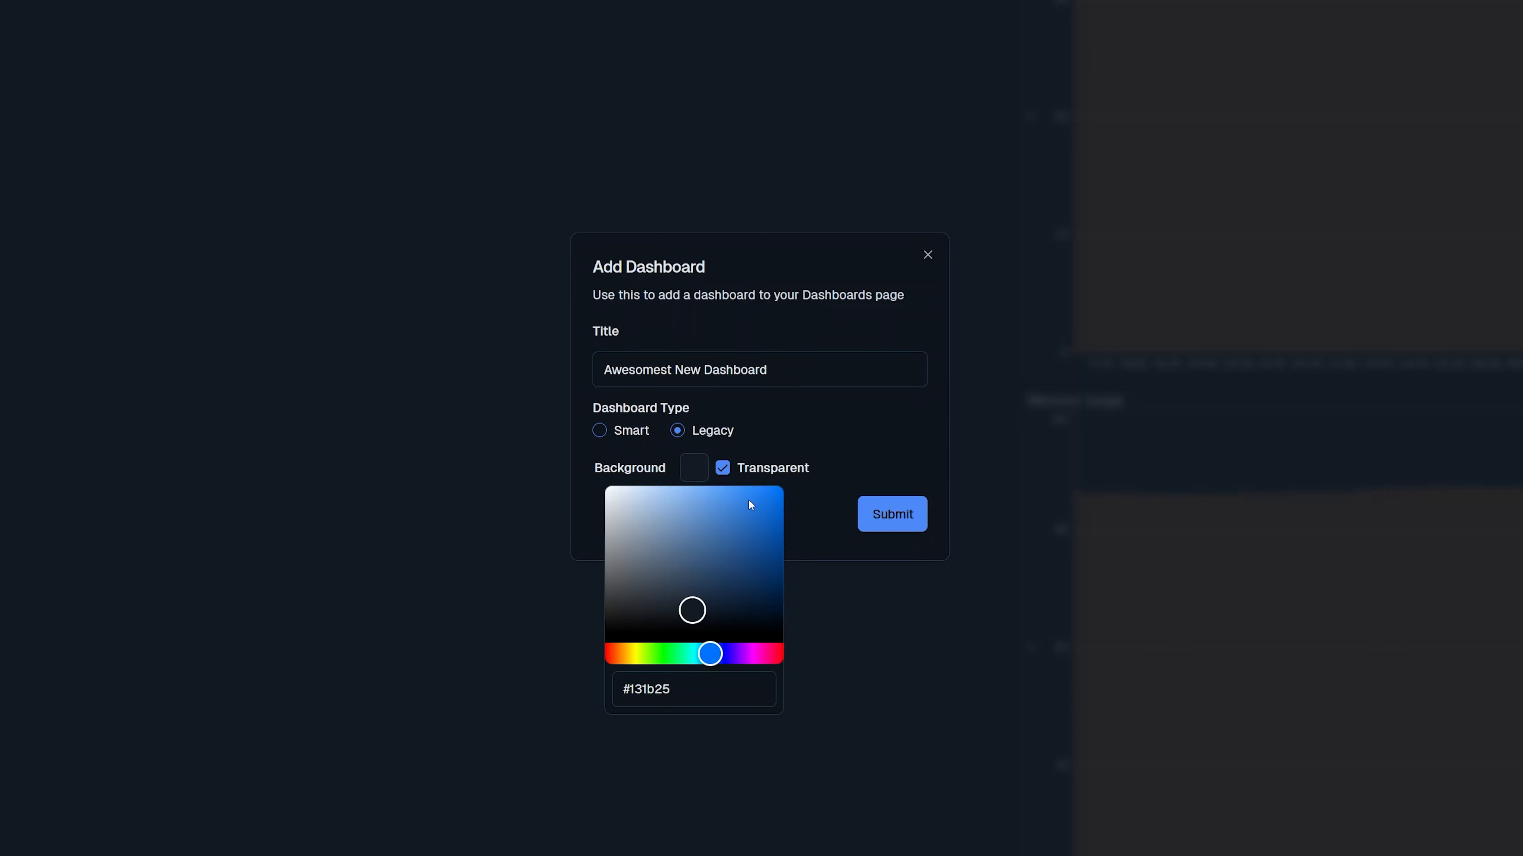
left_click(768, 506)
left_click(723, 468)
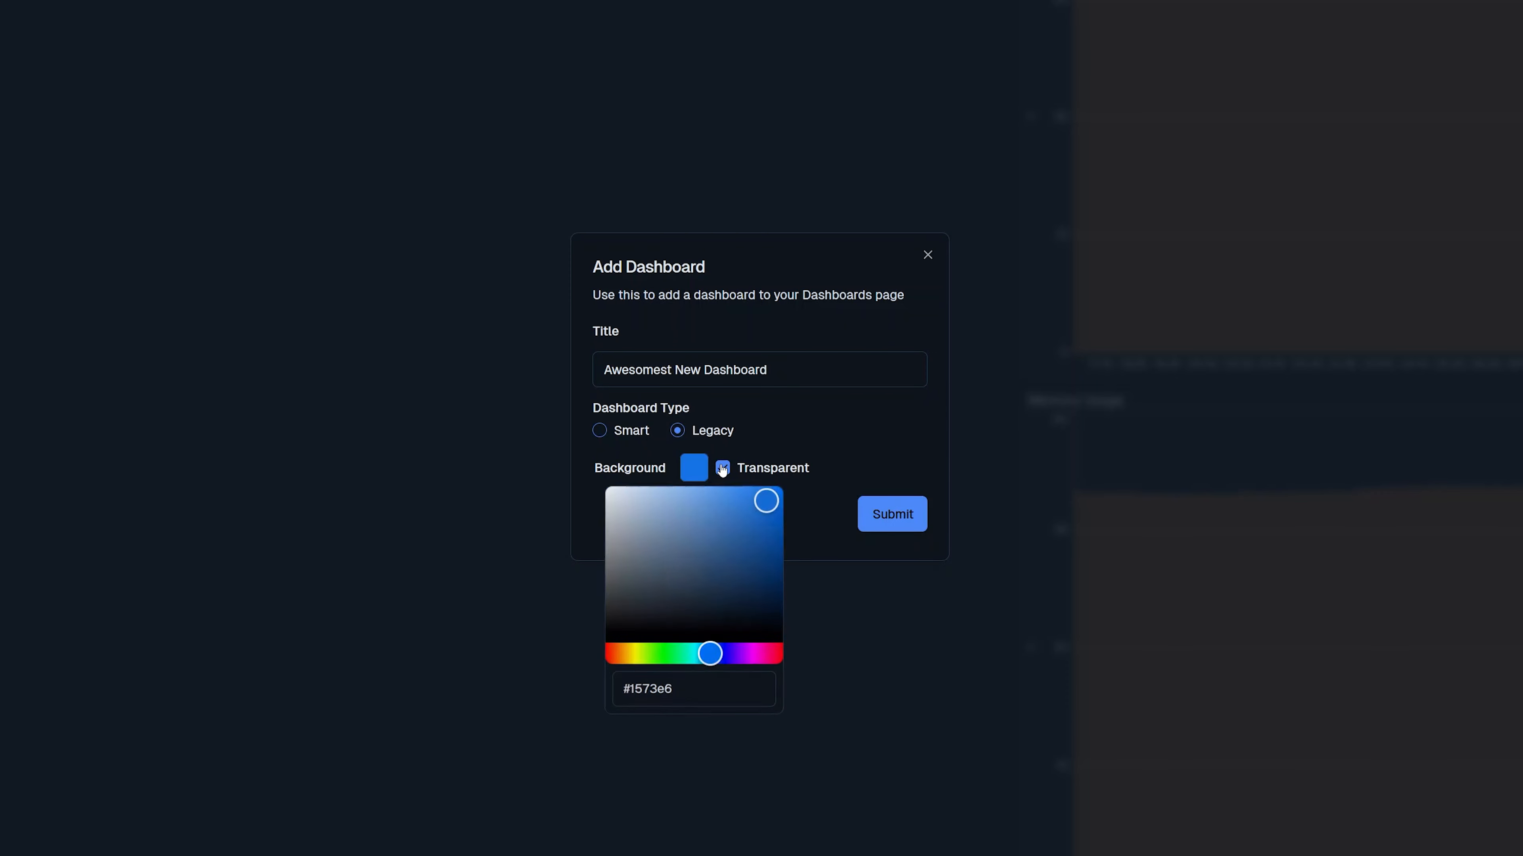